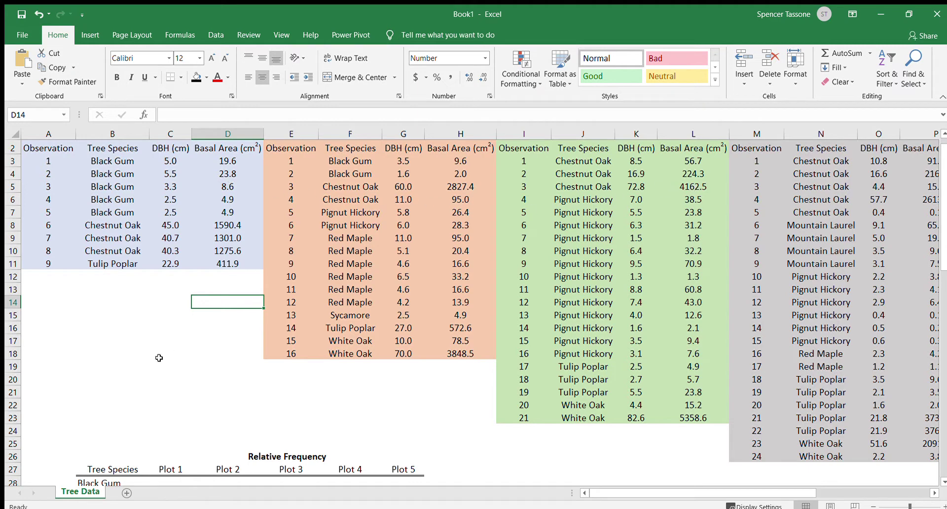
# Enter =5/9 as Black Gum's Plot 1 value in the Relative Frequency table, based on the Plot 1 tree data
pyautogui.scroll(-5, 159, 357)
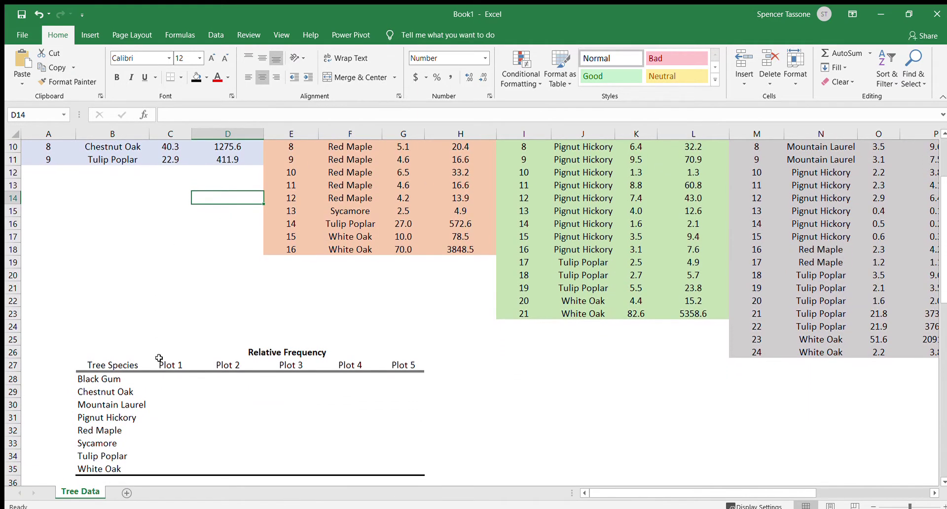
pyautogui.scroll(-7, 158, 357)
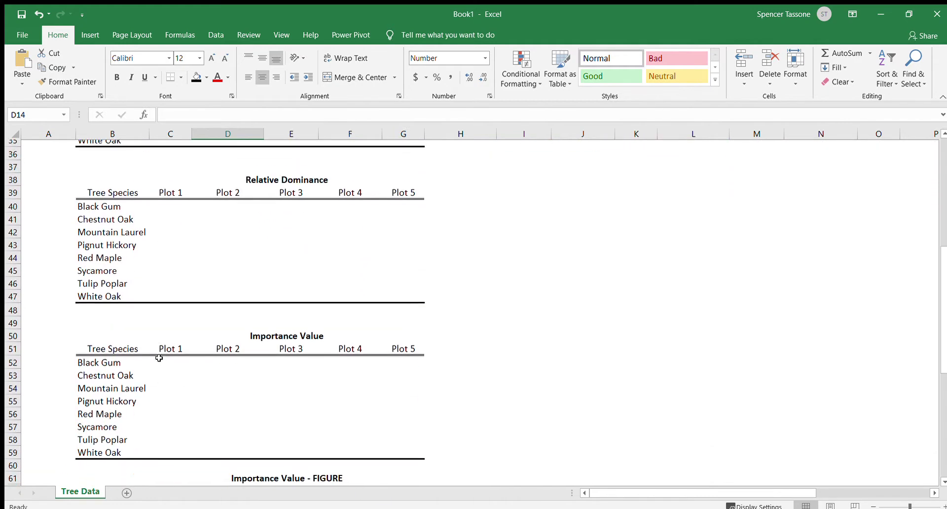
pyautogui.scroll(7, 158, 357)
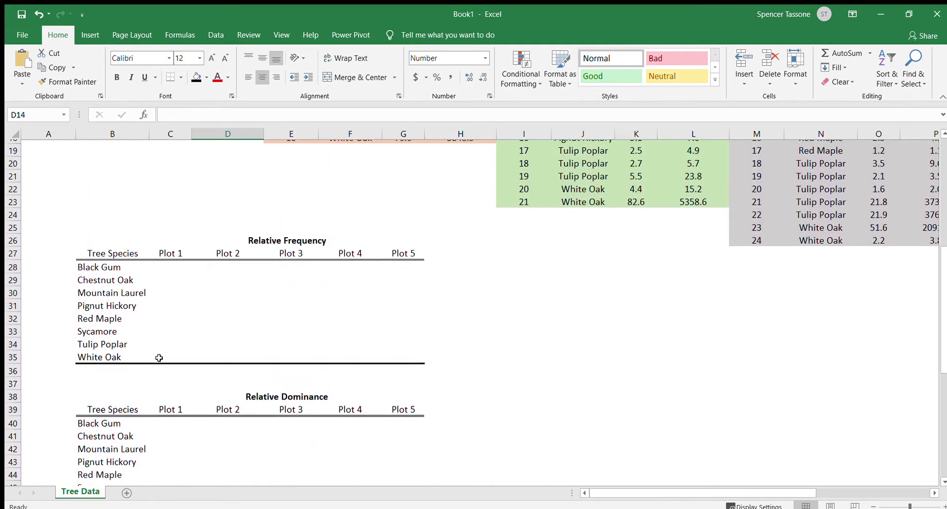
pyautogui.scroll(1, 159, 357)
pyautogui.click(158, 358)
pyautogui.scroll(3, 159, 358)
pyautogui.scroll(1, 159, 355)
pyautogui.scroll(-1, 158, 355)
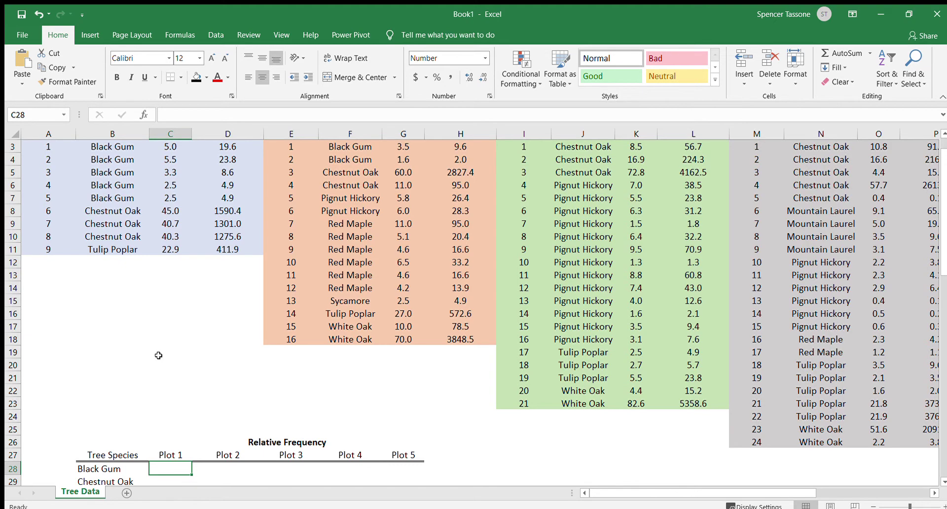
pyautogui.scroll(1, 158, 355)
pyautogui.scroll(-1, 159, 355)
pyautogui.scroll(1, 168, 324)
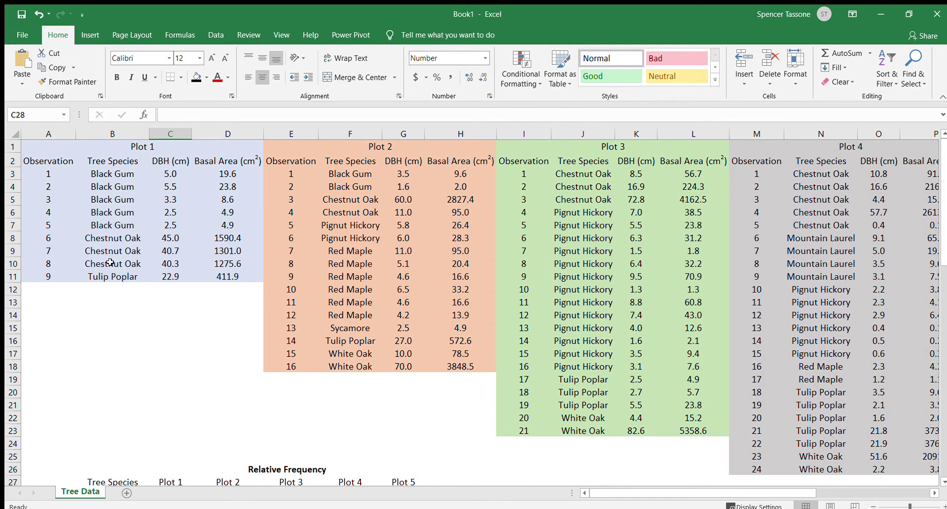
pyautogui.scroll(-1, 117, 338)
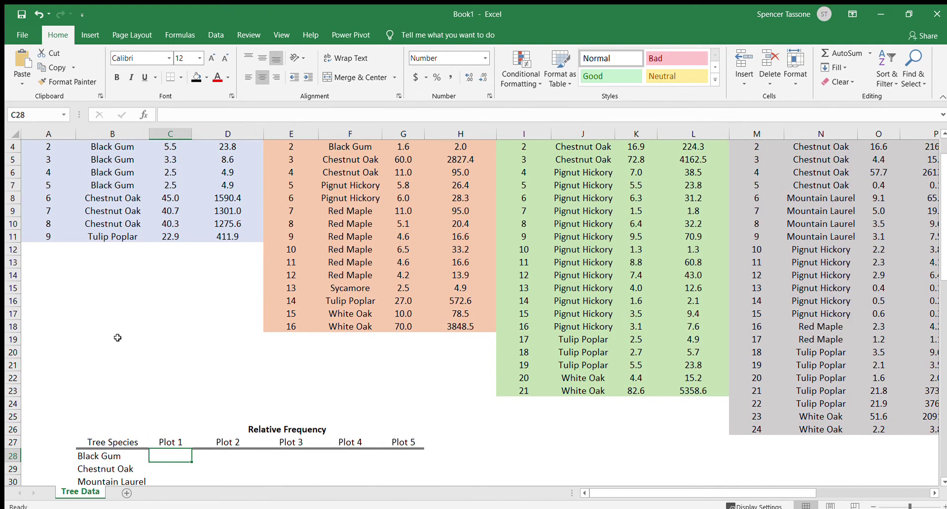
pyautogui.write('=5/9')
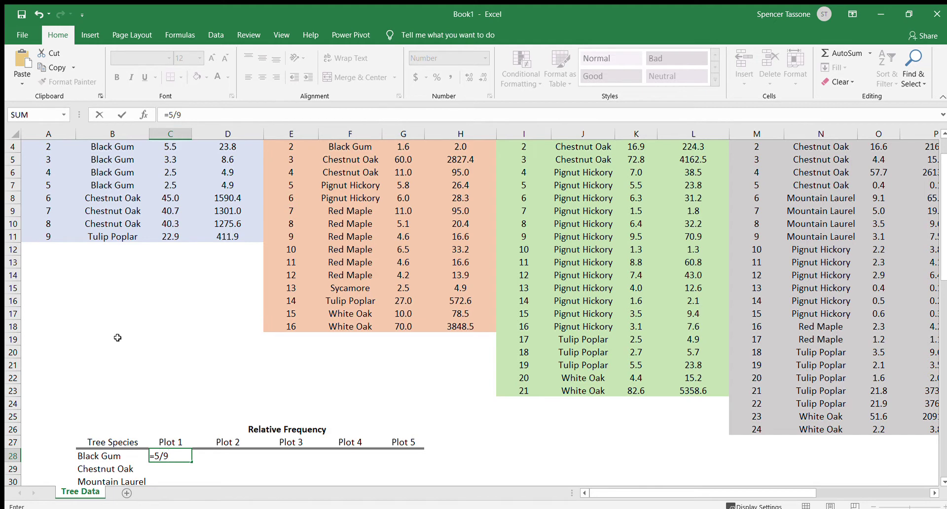
pyautogui.press('Return')
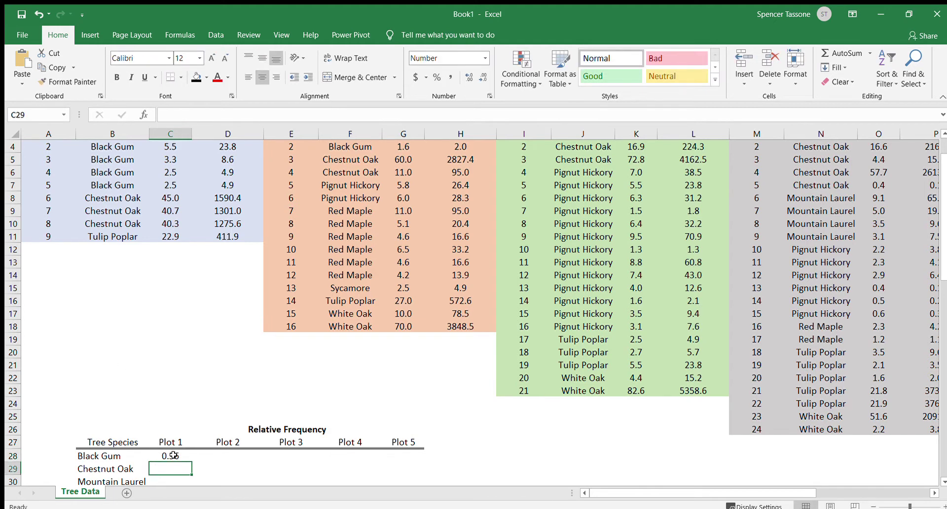
pyautogui.click(174, 455)
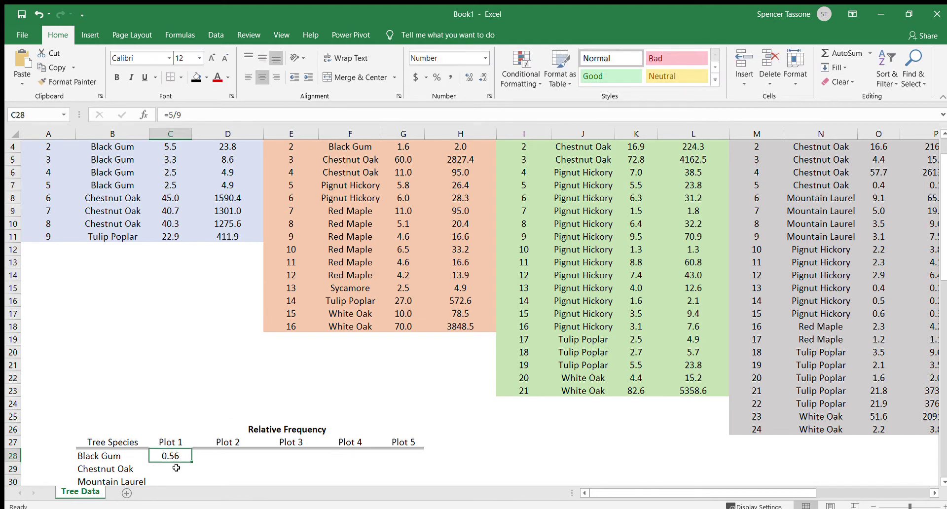
# Enter 0 as Mountain Laurel's Plot 1 relative frequency after checking the Plot 1 species list
pyautogui.scroll(1, 204, 350)
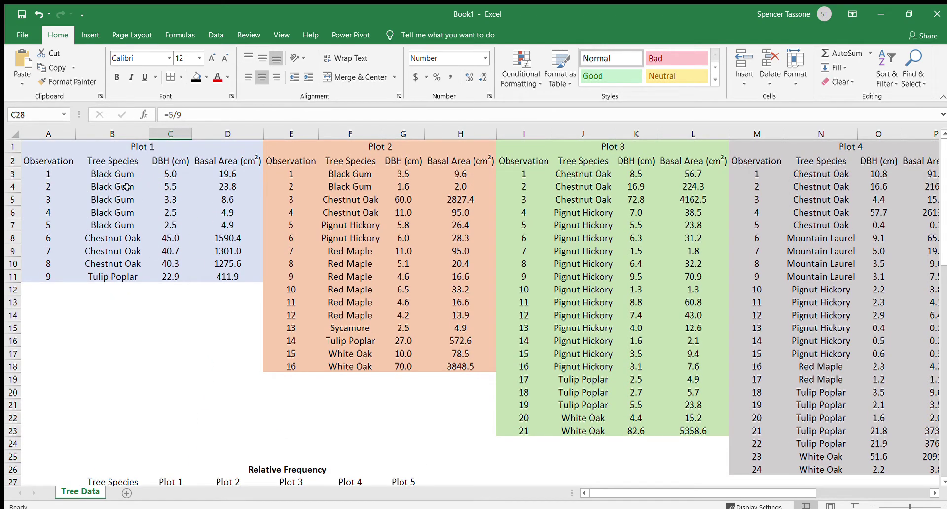
pyautogui.scroll(-2, 154, 370)
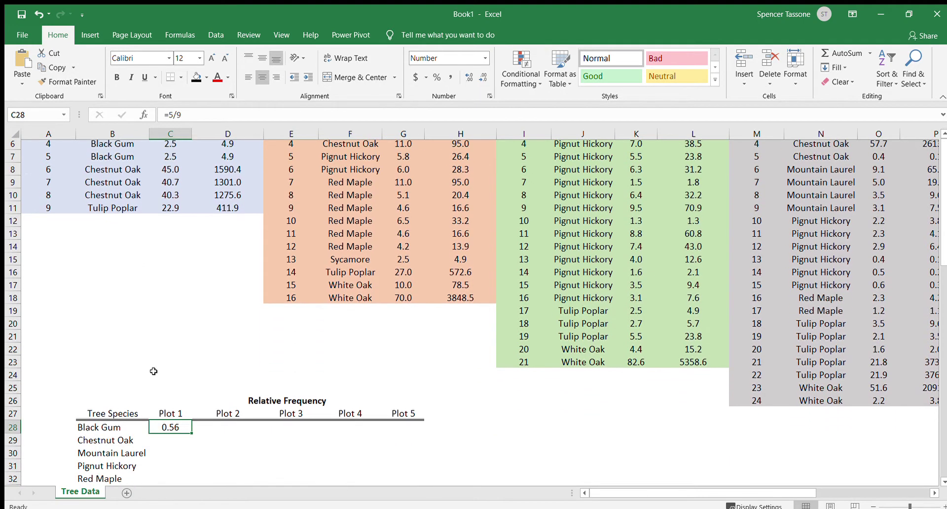
pyautogui.scroll(-2, 160, 443)
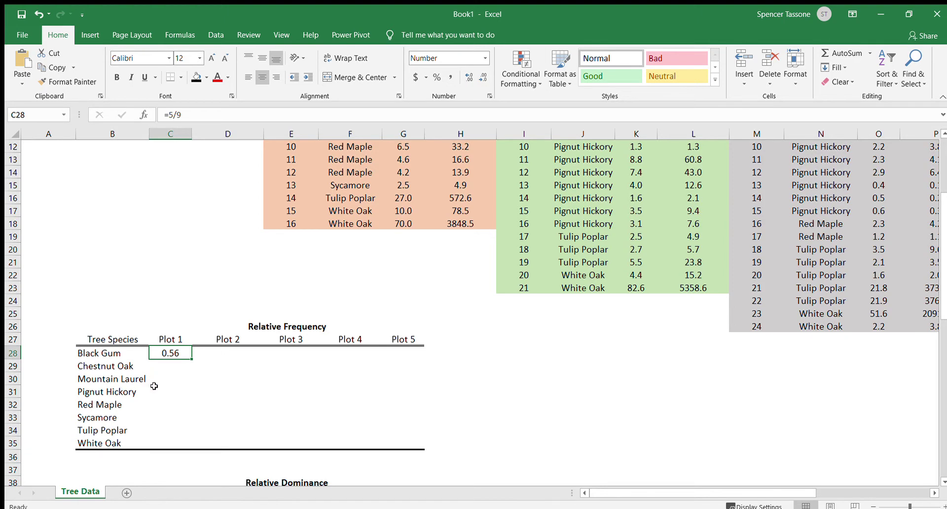
pyautogui.scroll(4, 154, 386)
pyautogui.scroll(-3, 153, 387)
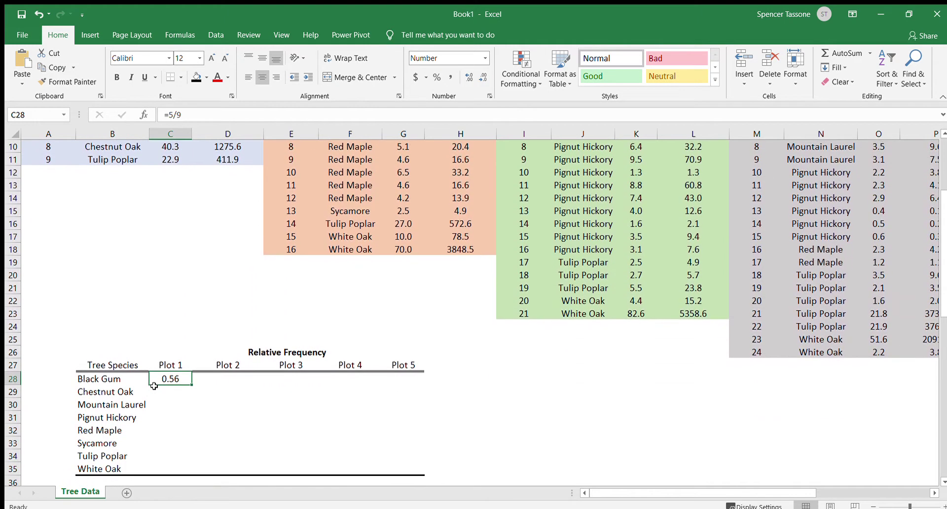
pyautogui.click(158, 414)
pyautogui.click(159, 404)
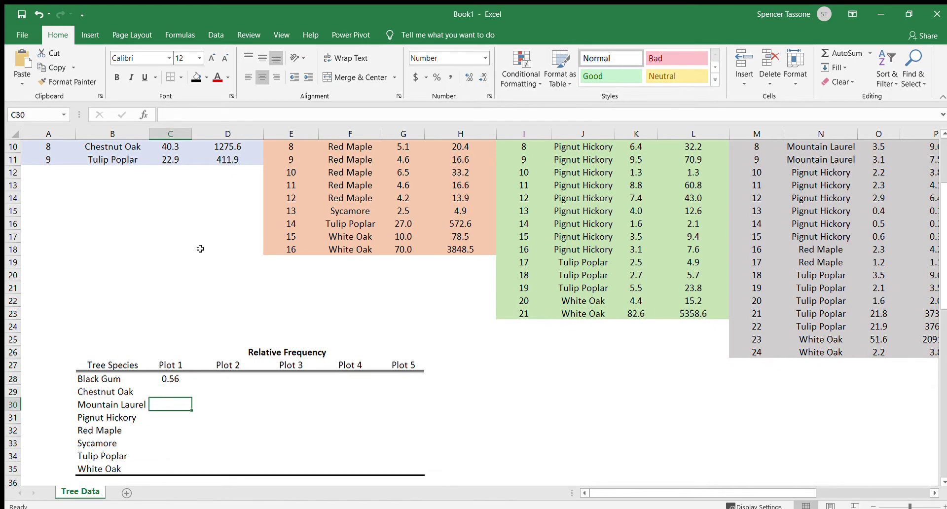
pyautogui.scroll(1, 200, 248)
pyautogui.scroll(3, 200, 249)
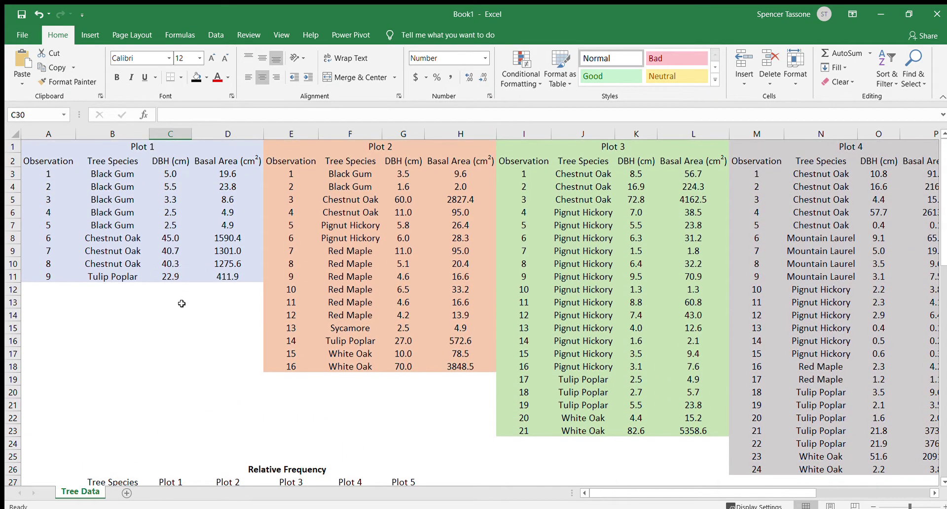
pyautogui.scroll(-3, 182, 303)
pyautogui.write('0')
pyautogui.press('Return')
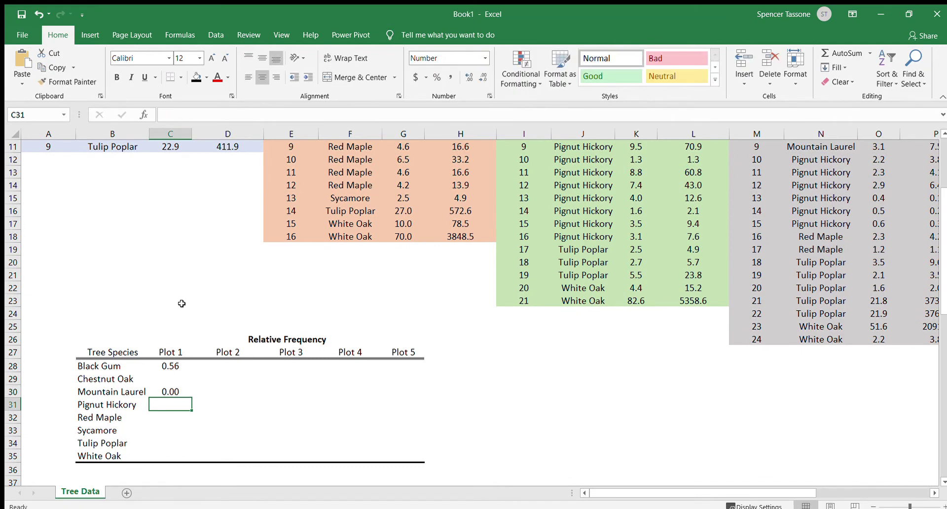
# Enter 0 as the Plot 1 relative frequency for Pignut Hickory, Red Maple and Sycamore
pyautogui.write('0')
pyautogui.press('Return')
pyautogui.write('0')
pyautogui.press('Return')
pyautogui.write('0')
pyautogui.press('Return')
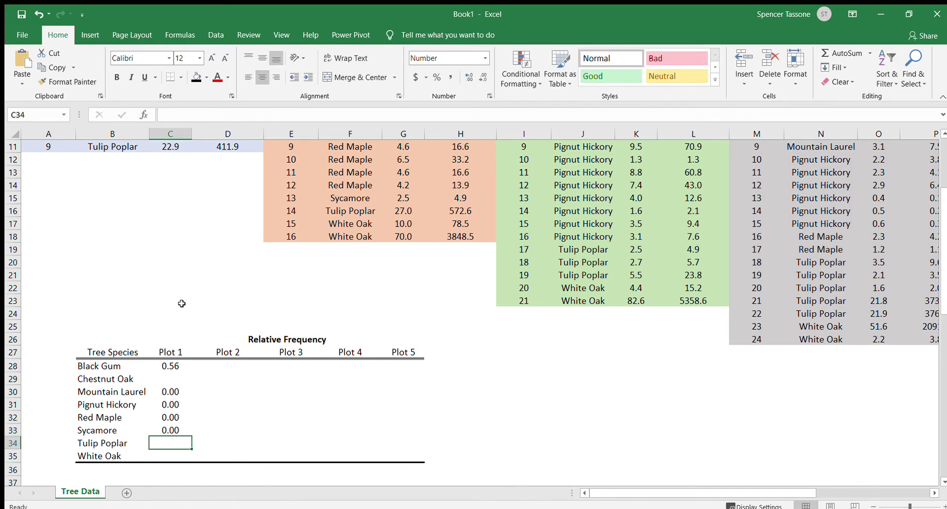
# Enter =1/9 for Tulip Poplar and 0 for White Oak in the Plot 1 relative frequency column
pyautogui.write('=1/9')
pyautogui.press('Return')
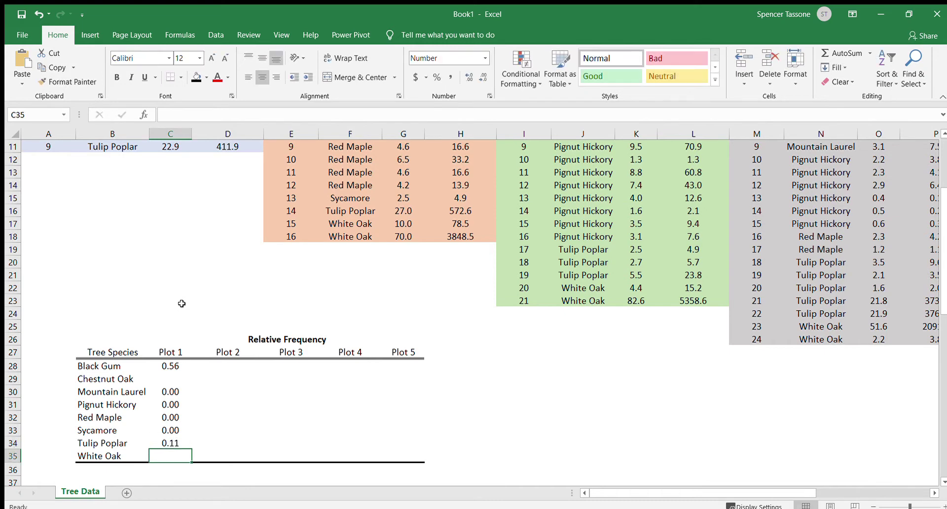
pyautogui.write('0')
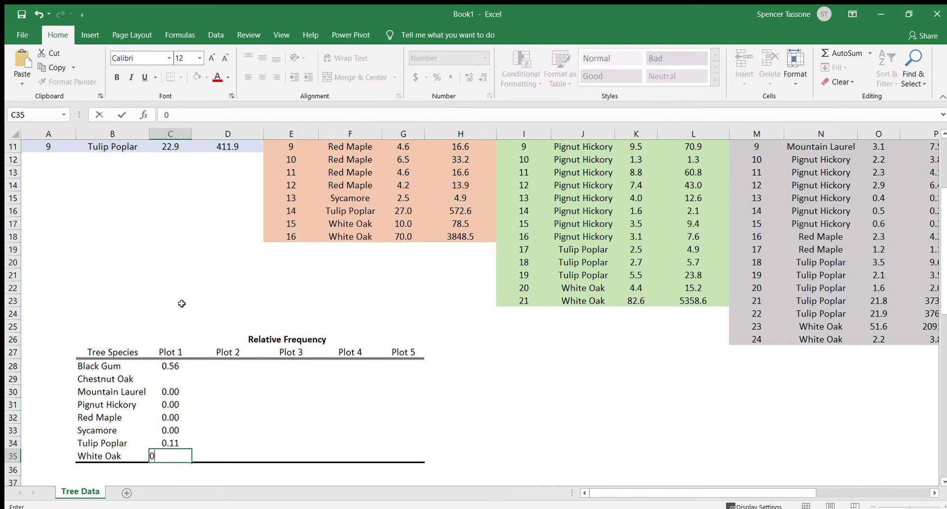
pyautogui.press('Return')
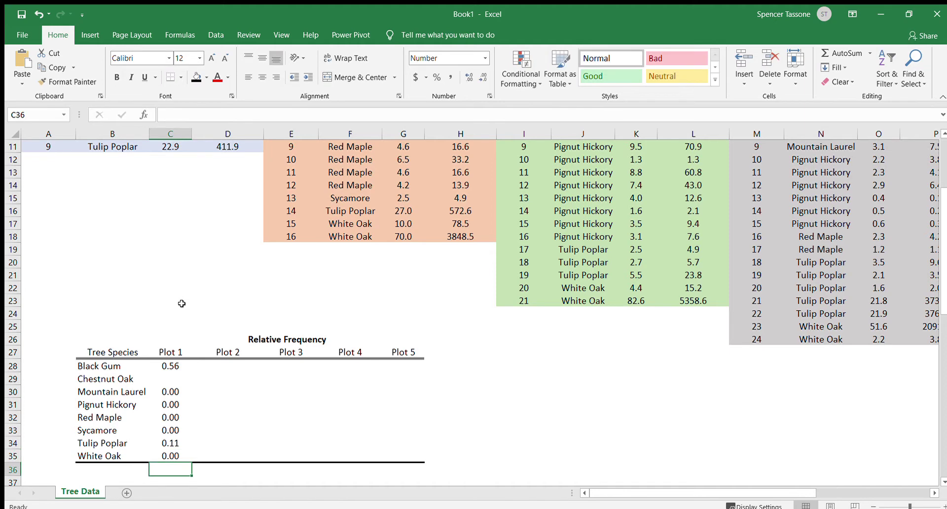
# Enter =3/9 as Chestnut Oak's Plot 1 relative frequency, based on its count in the Plot 1 data
pyautogui.click(175, 379)
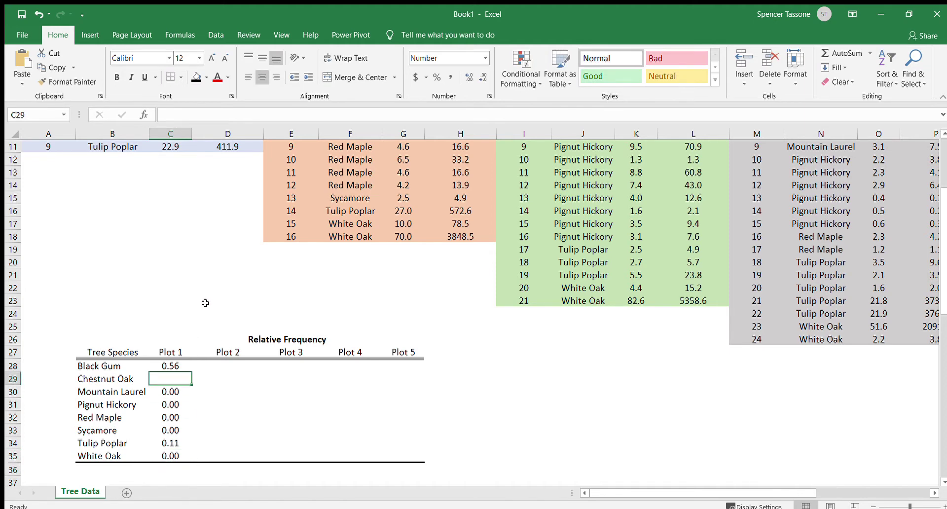
pyautogui.scroll(3, 206, 303)
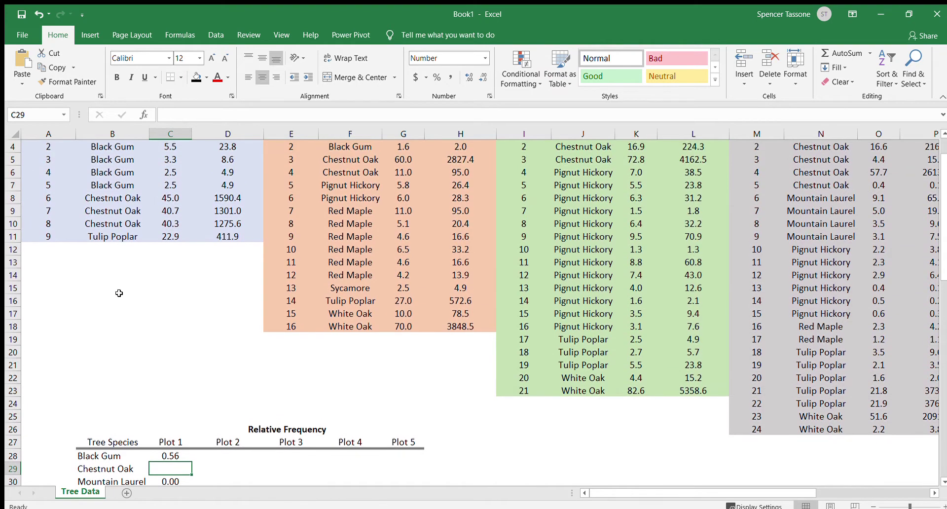
pyautogui.scroll(1, 118, 307)
pyautogui.scroll(-2, 118, 308)
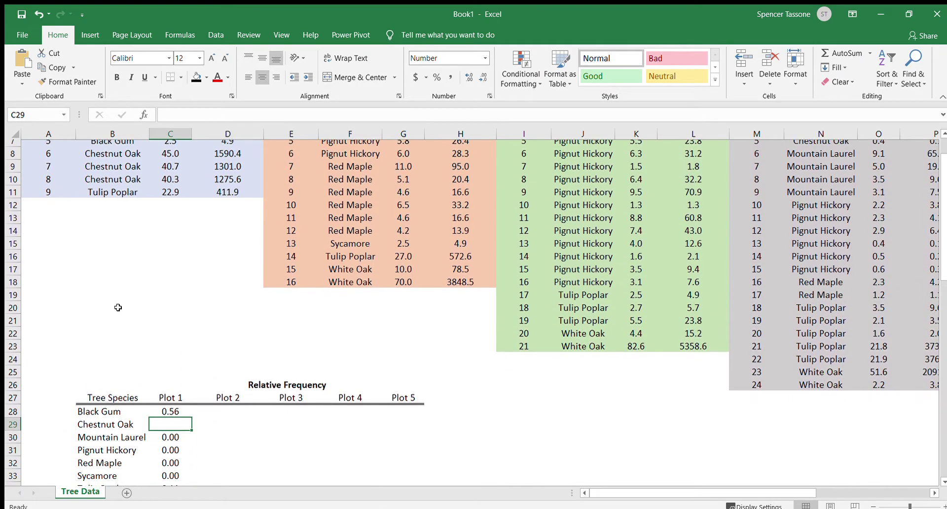
pyautogui.write('=')
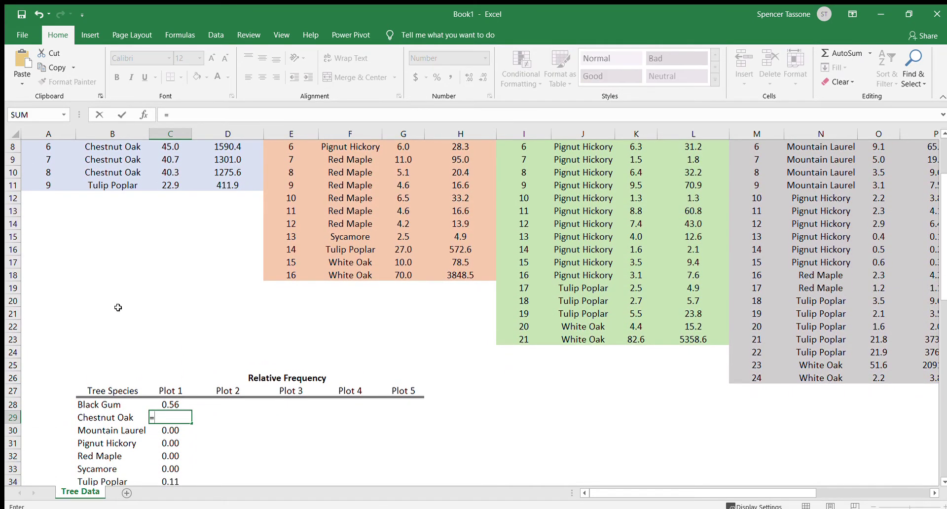
pyautogui.write('3/9')
pyautogui.press('Return')
# Select the Plot 1 relative frequencies in C28:C35 to check their total
pyautogui.scroll(-3, 118, 307)
pyautogui.press('Down')
pyautogui.press('Down')
pyautogui.click(170, 405)
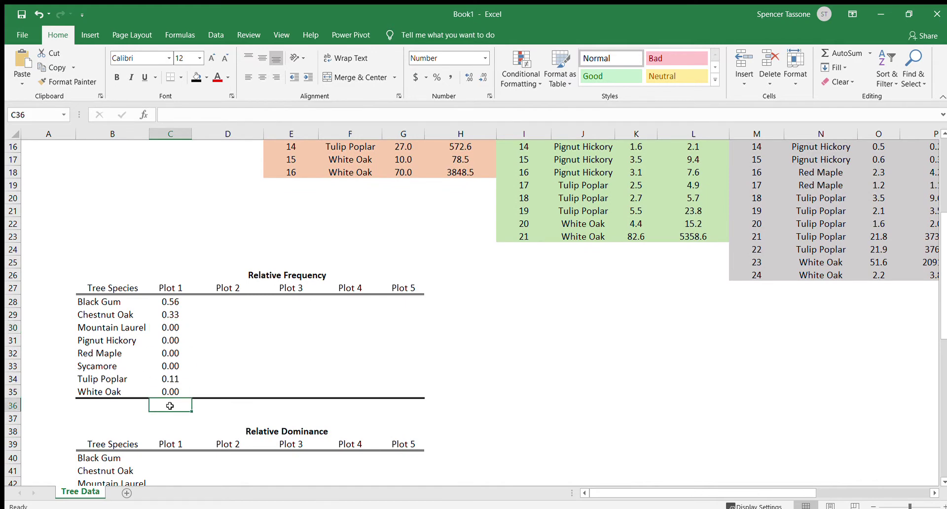
pyautogui.click(159, 298)
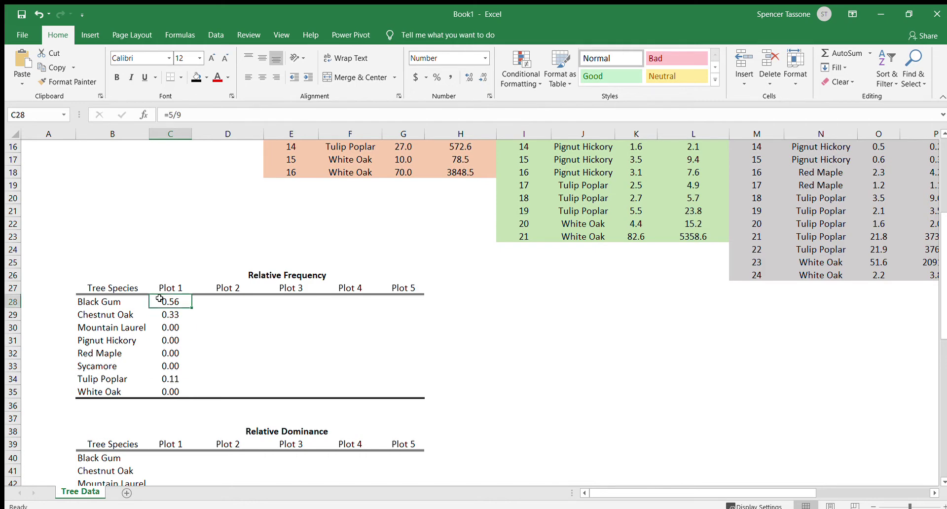
pyautogui.moveTo(159, 299); pyautogui.dragTo(168, 387)
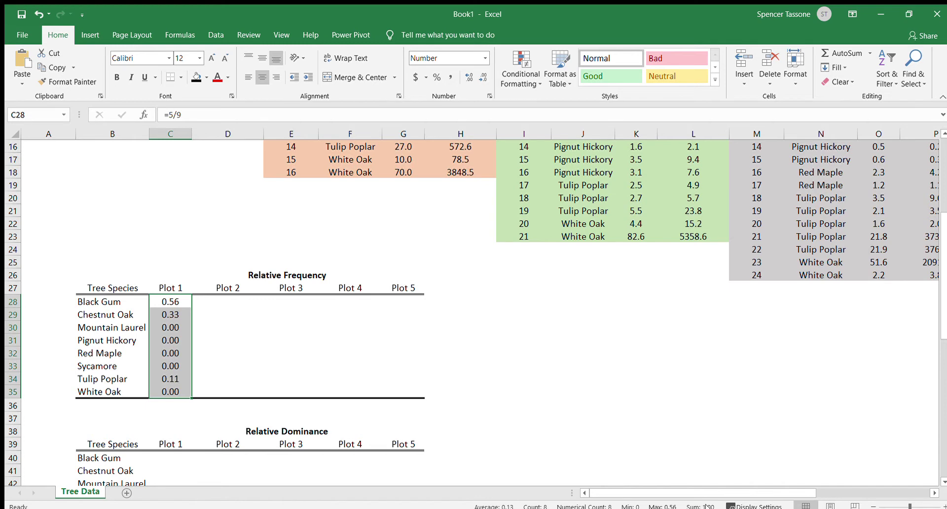
# Check the Plot 1 total with =SUM(C28:C35) in the cell below White Oak's frequency, and clear that cell again
pyautogui.click(161, 404)
pyautogui.write('=')
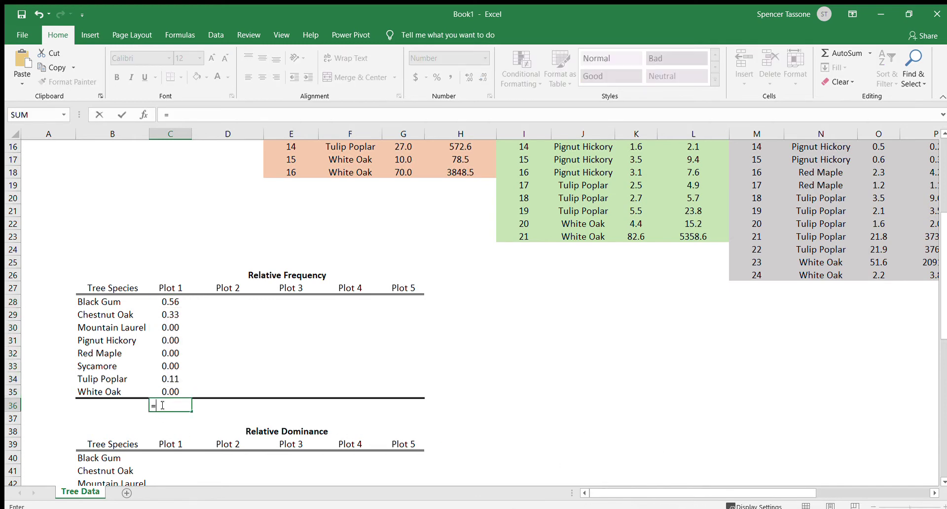
pyautogui.write('sum(')
pyautogui.moveTo(170, 302); pyautogui.dragTo(168, 391)
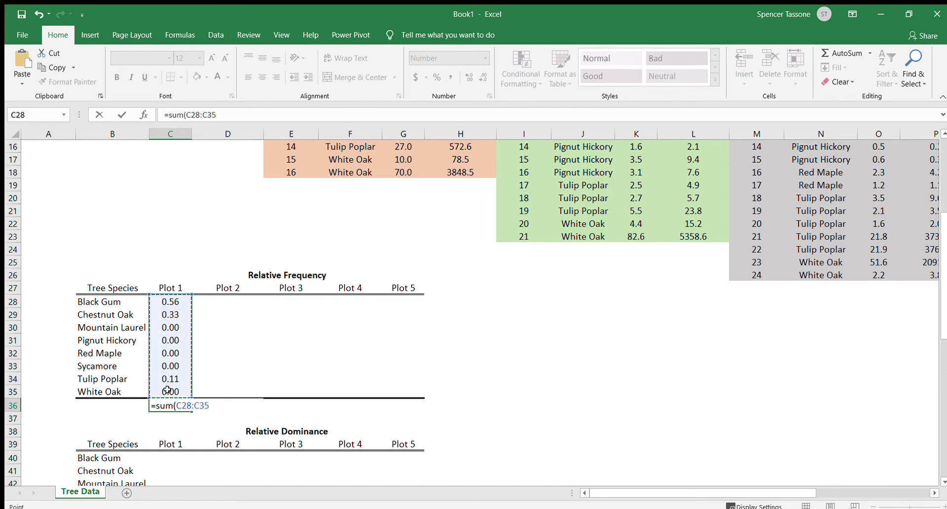
pyautogui.write(')')
pyautogui.press('Return')
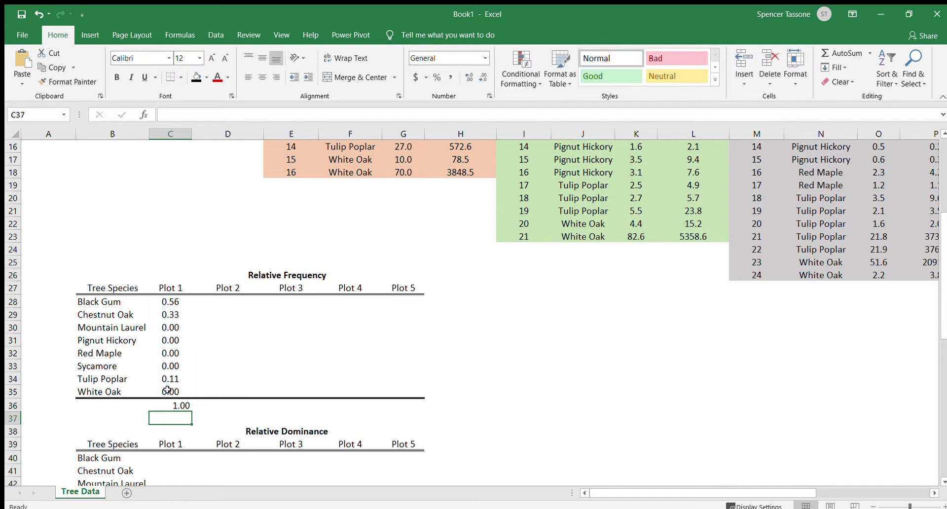
pyautogui.click(170, 403)
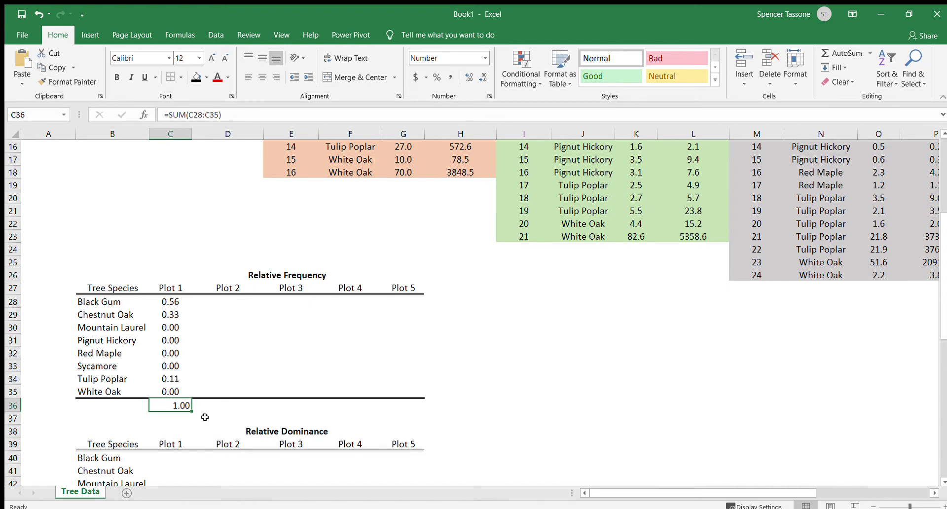
pyautogui.press('Delete')
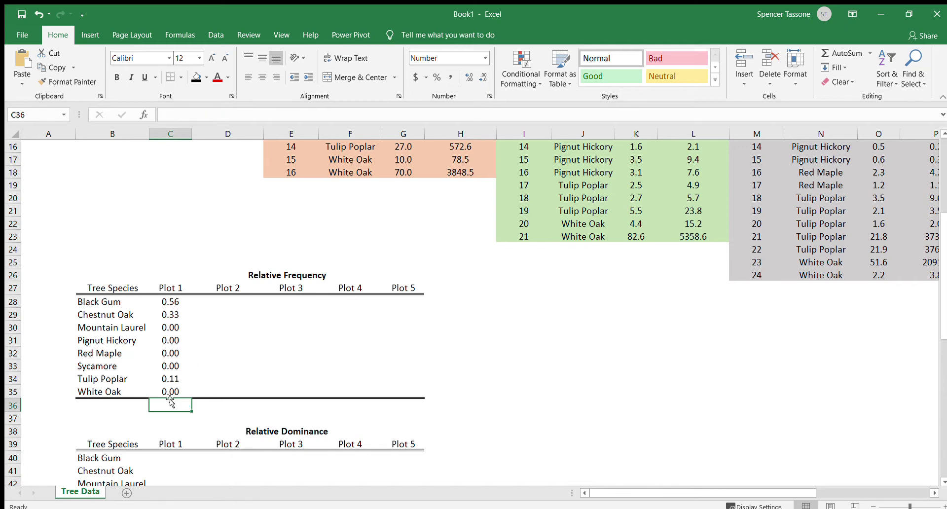
# Enter =SUM(D3:D7)/SUM(D3:D11) as Black Gum's Plot 1 relative dominance in C40, using the Plot 1 basal areas
pyautogui.scroll(-3, 170, 402)
pyautogui.press('Down')
pyautogui.press('Down')
pyautogui.press('Down')
pyautogui.press('Down')
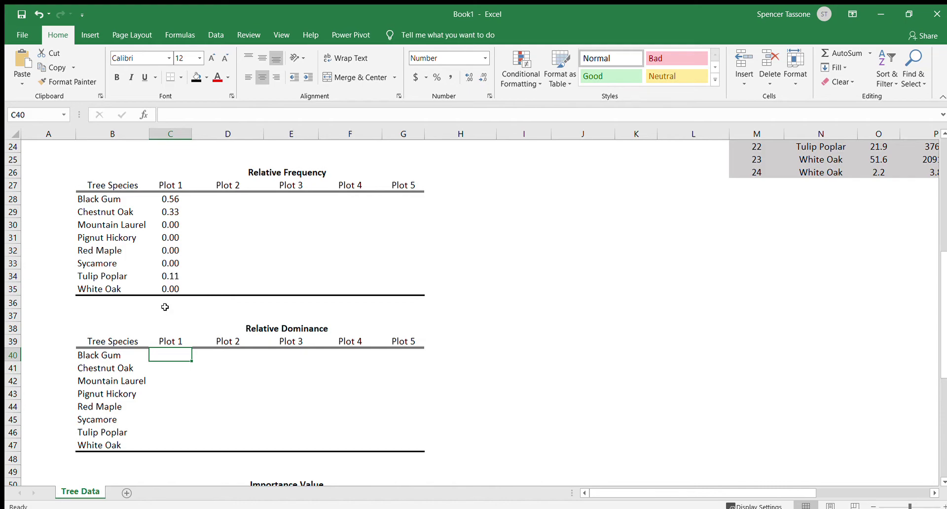
pyautogui.scroll(7, 164, 307)
pyautogui.scroll(-7, 165, 307)
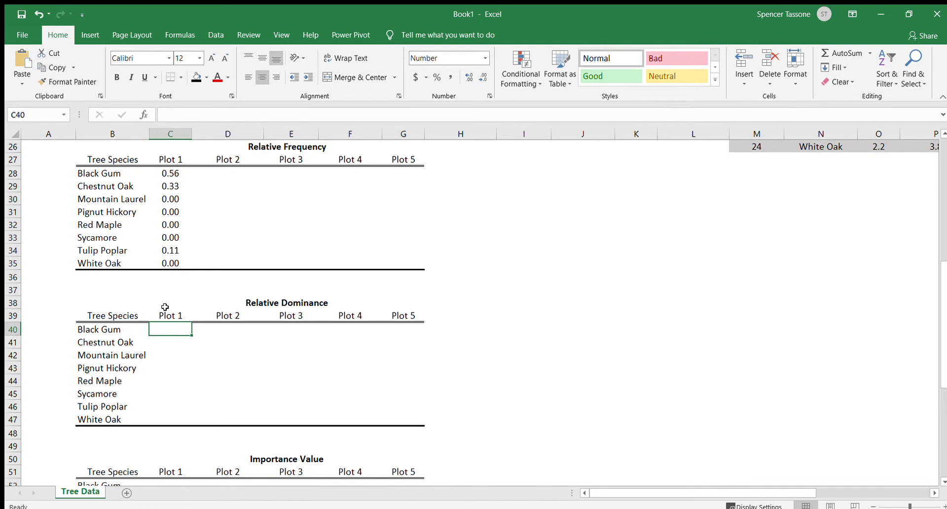
pyautogui.write('=')
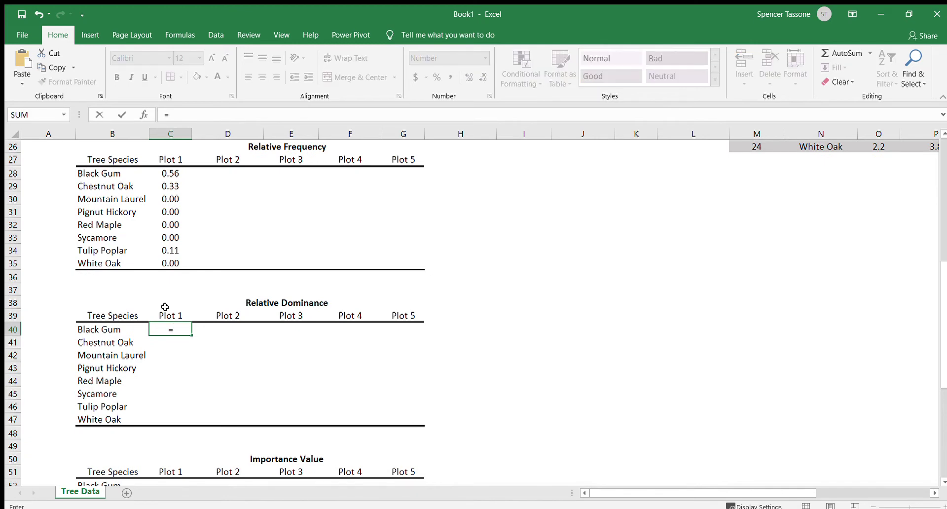
pyautogui.write('sum(')
pyautogui.scroll(8, 165, 307)
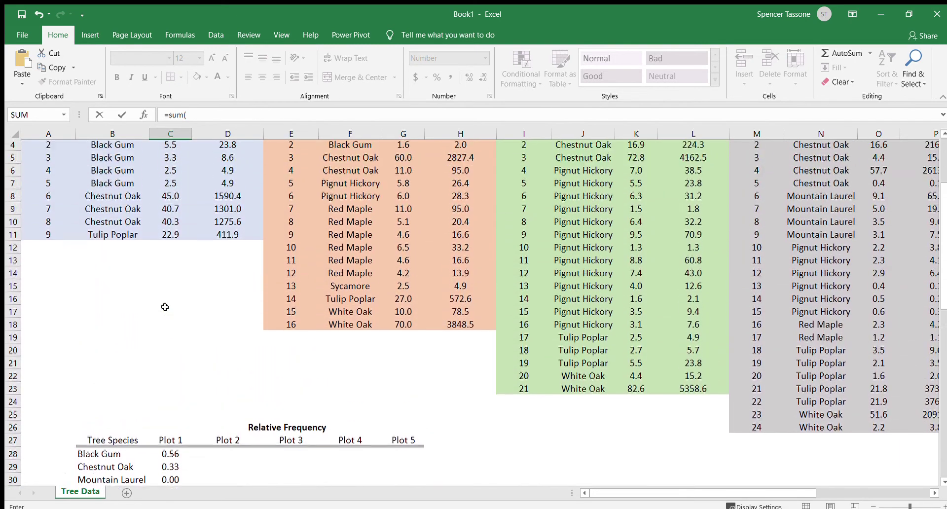
pyautogui.click(227, 170)
pyautogui.moveTo(227, 169); pyautogui.dragTo(231, 221)
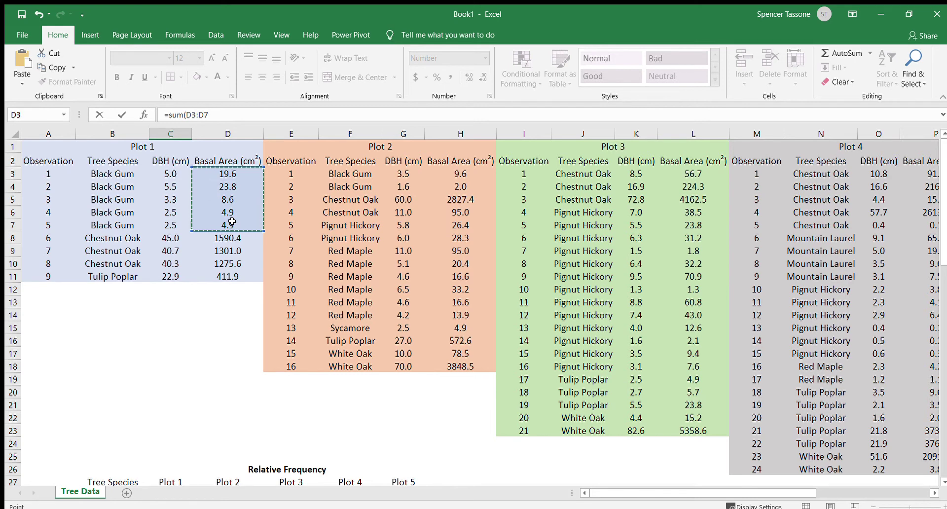
pyautogui.write(')/sum(')
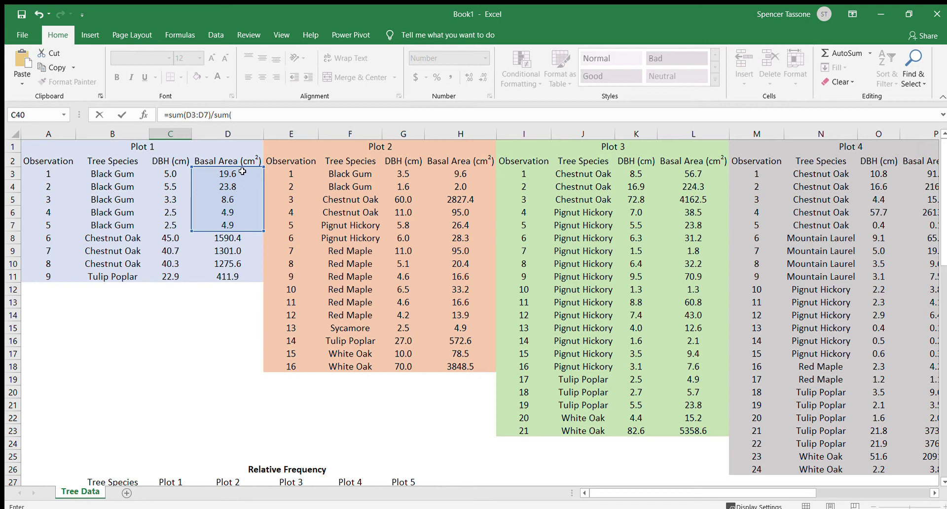
pyautogui.moveTo(241, 172); pyautogui.dragTo(237, 280)
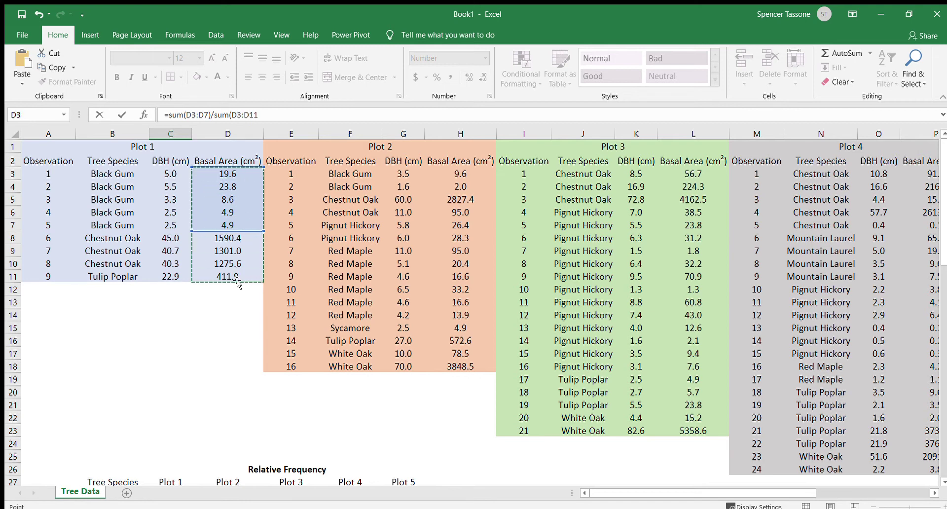
pyautogui.write(')')
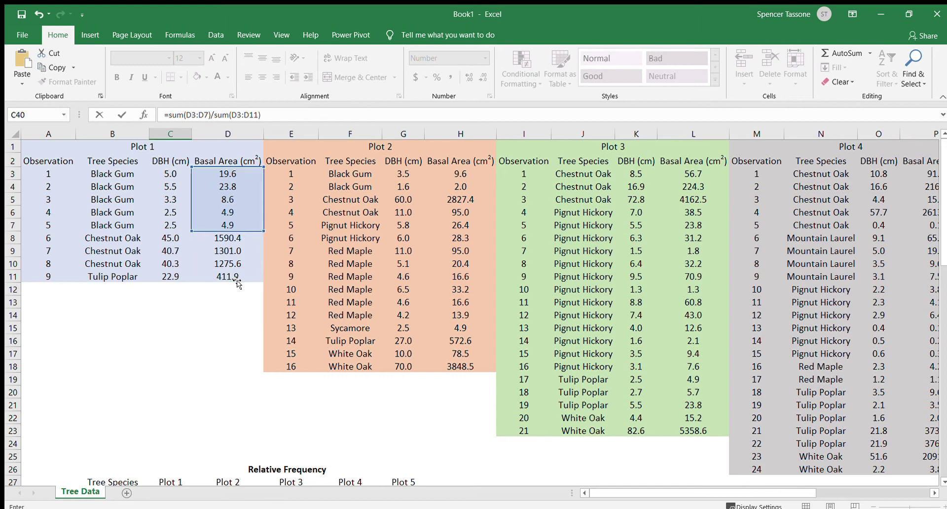
pyautogui.press('Return')
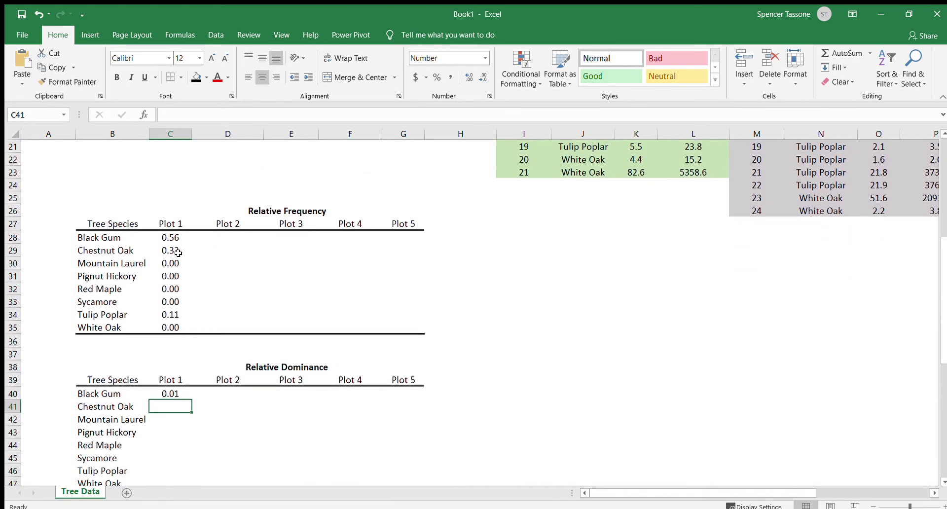
# Enter =SUM(D8:D10)/SUM(D3:D11) as Chestnut Oak's Plot 1 relative dominance in C41
pyautogui.click(170, 236)
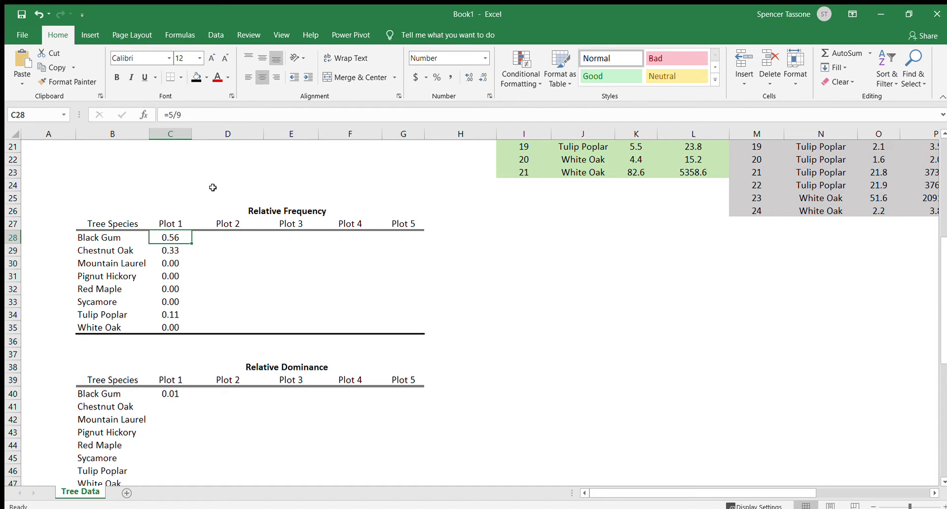
pyautogui.click(165, 393)
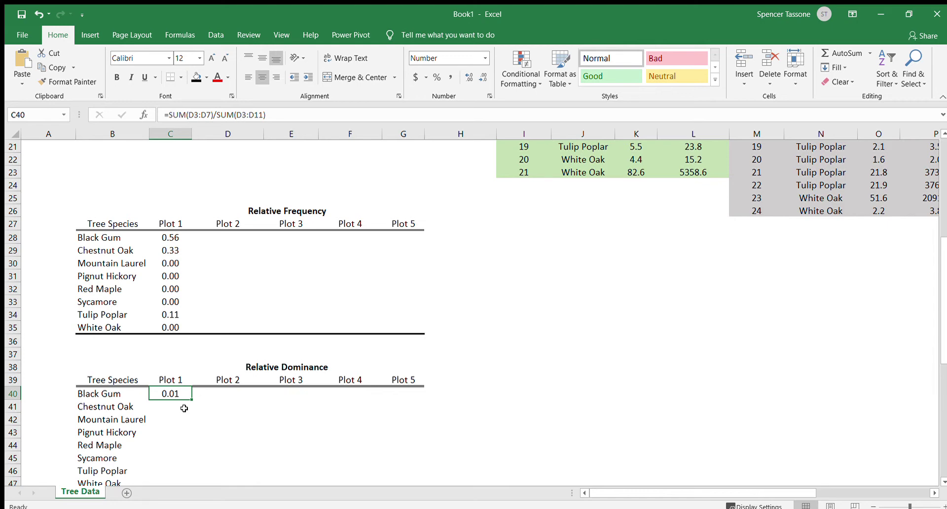
pyautogui.click(184, 408)
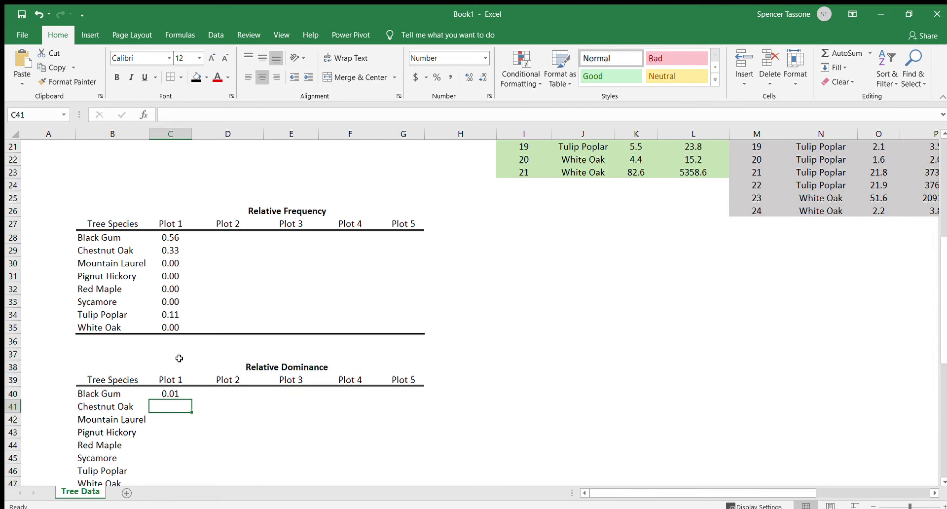
pyautogui.write('=')
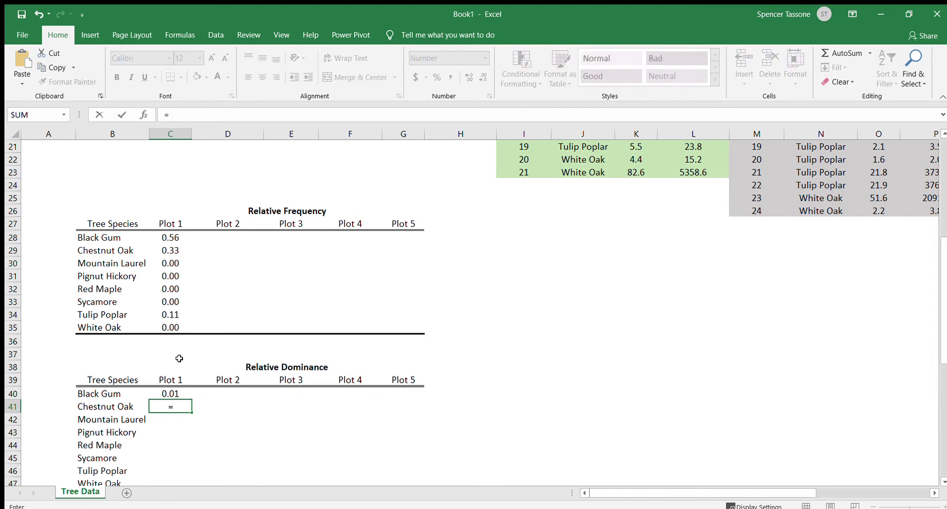
pyautogui.write('sum(')
pyautogui.scroll(6, 179, 358)
pyautogui.click(234, 198)
pyautogui.moveTo(233, 198); pyautogui.dragTo(234, 224)
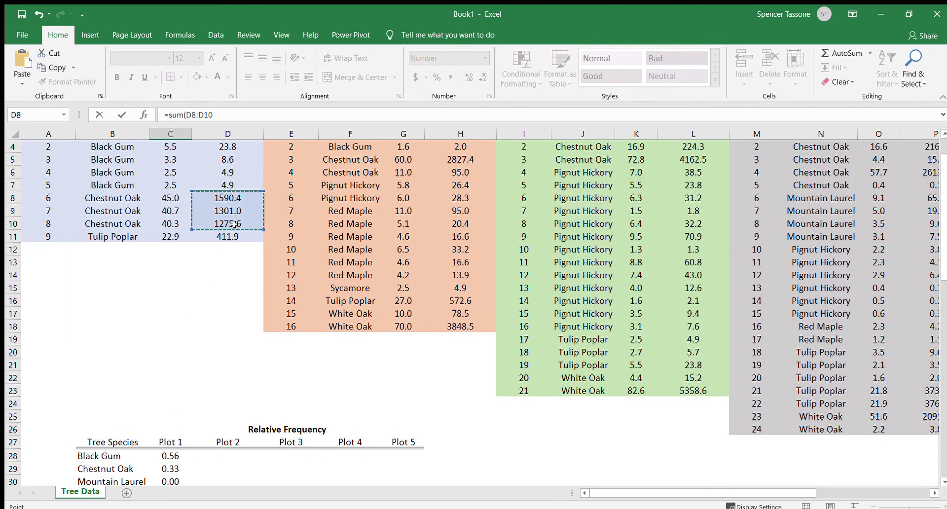
pyautogui.write(')/sum(')
pyautogui.scroll(1, 234, 223)
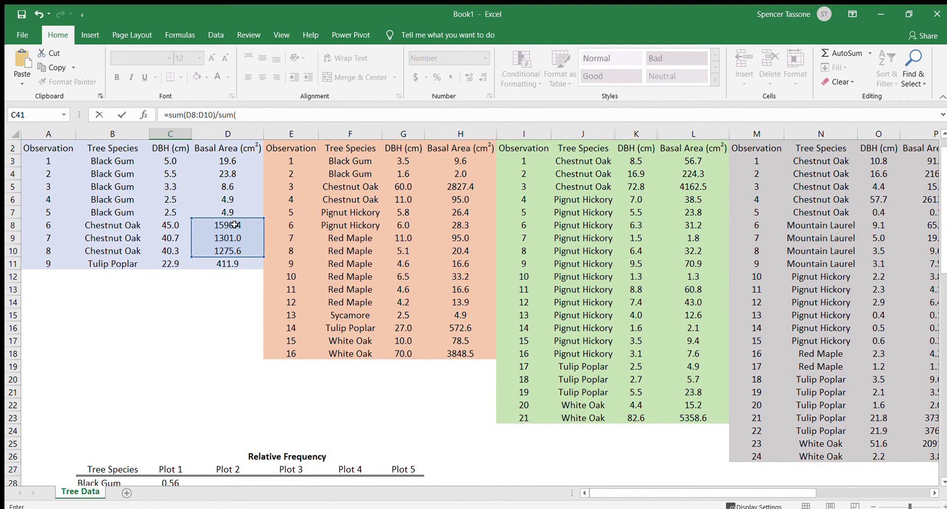
pyautogui.click(234, 162)
pyautogui.moveTo(233, 185); pyautogui.dragTo(230, 263)
pyautogui.write(')')
pyautogui.press('Return')
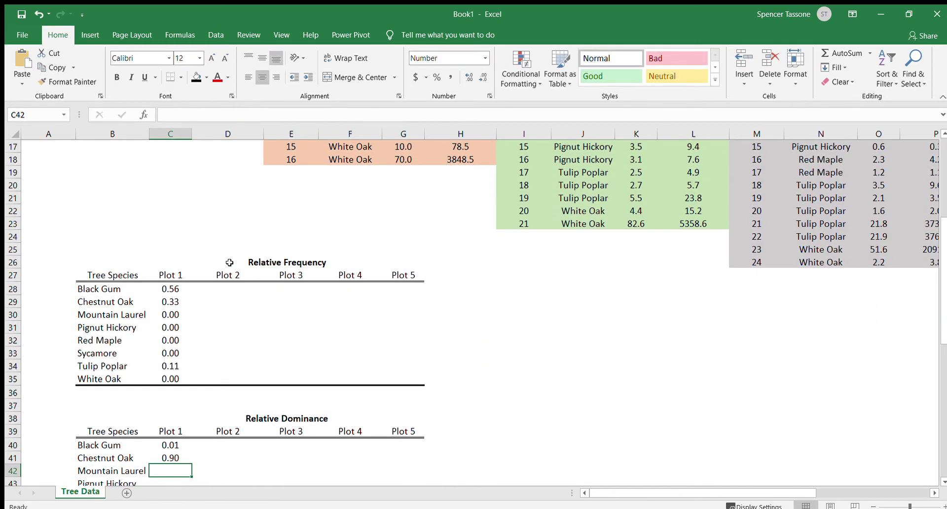
# Enter 0 as the Plot 1 relative dominance of Mountain Laurel, Pignut Hickory, Red Maple and Sycamore
pyautogui.click(170, 457)
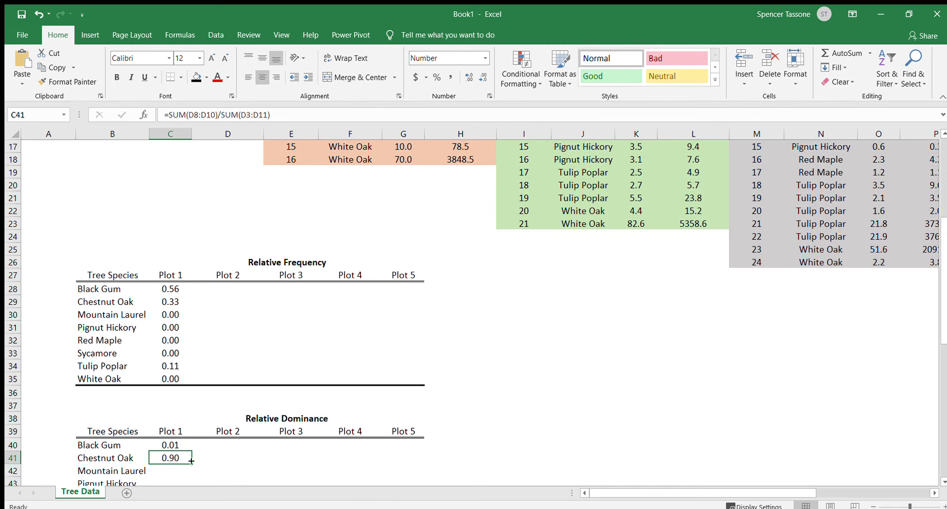
pyautogui.scroll(-2, 191, 461)
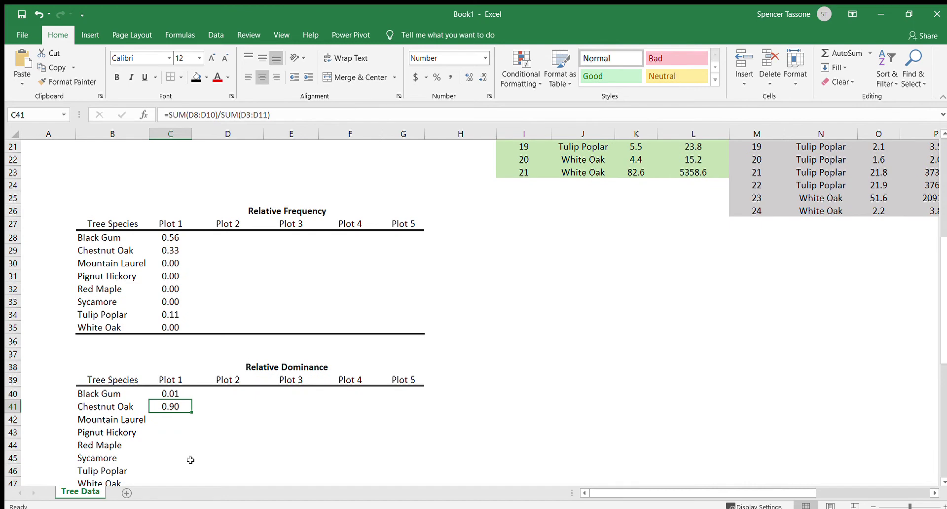
pyautogui.click(174, 418)
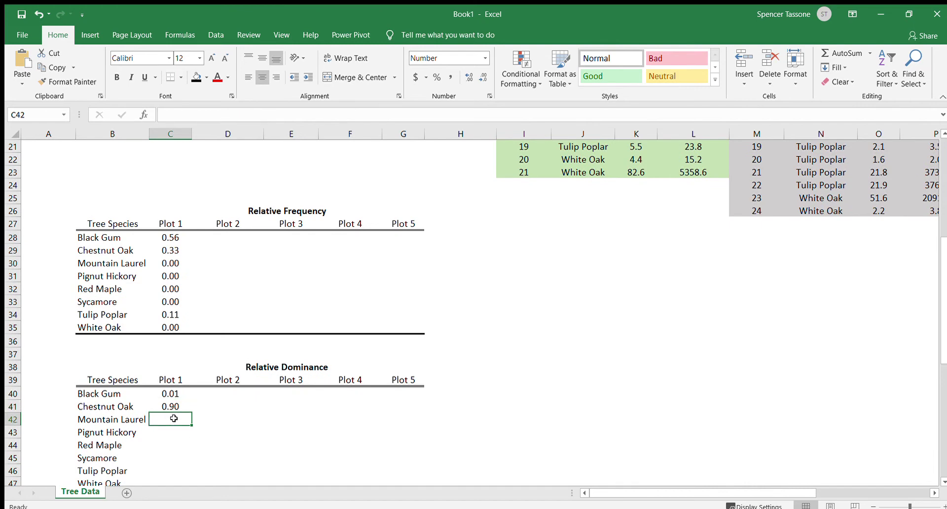
pyautogui.write('0')
pyautogui.press('Return')
pyautogui.write('0')
pyautogui.press('Return')
pyautogui.write('0')
pyautogui.press('Return')
pyautogui.write('0')
pyautogui.press('Return')
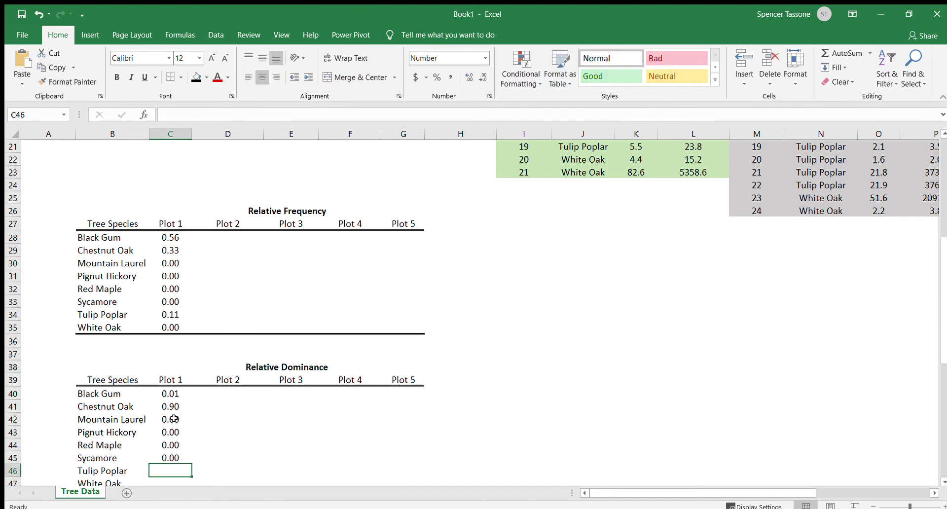
# Enter =SUM(D11)/SUM(D3:D11) for Tulip Poplar and 0 for White Oak in the Plot 1 relative dominance column
pyautogui.write('=')
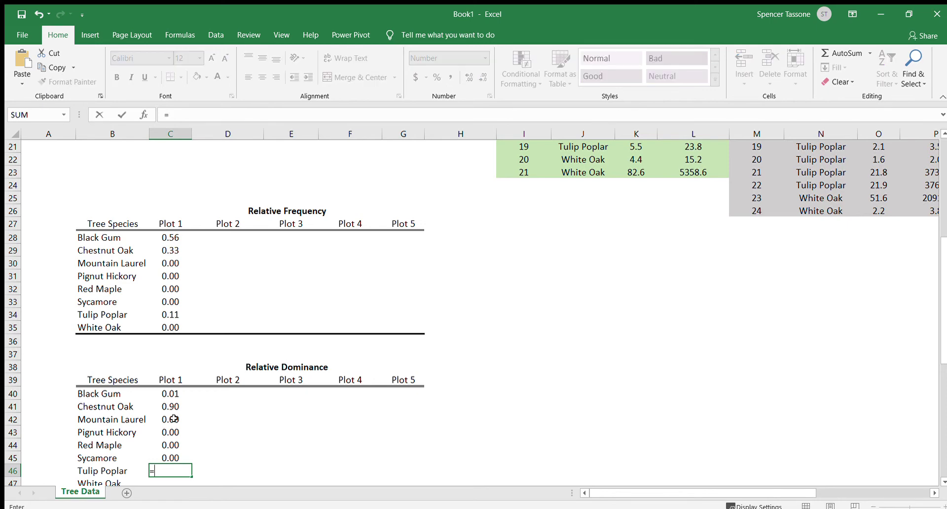
pyautogui.write('sum(')
pyautogui.scroll(4, 174, 419)
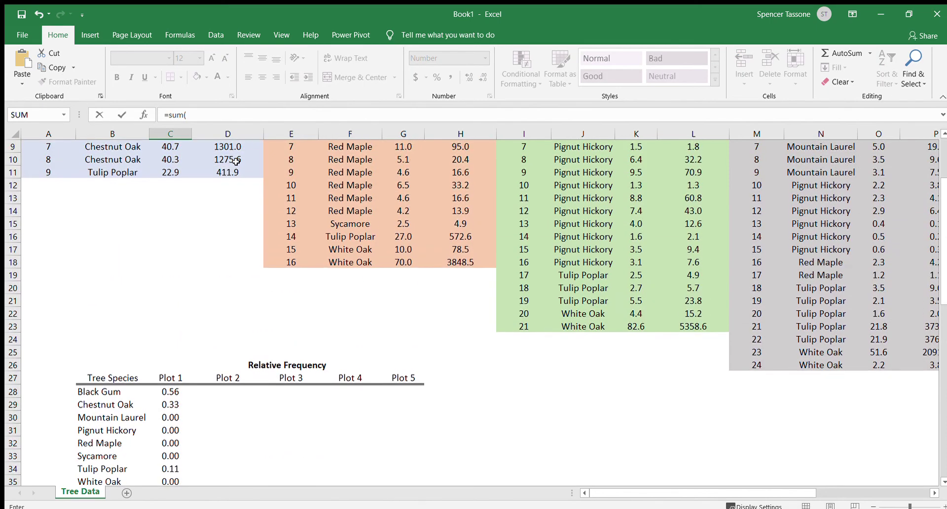
pyautogui.click(229, 172)
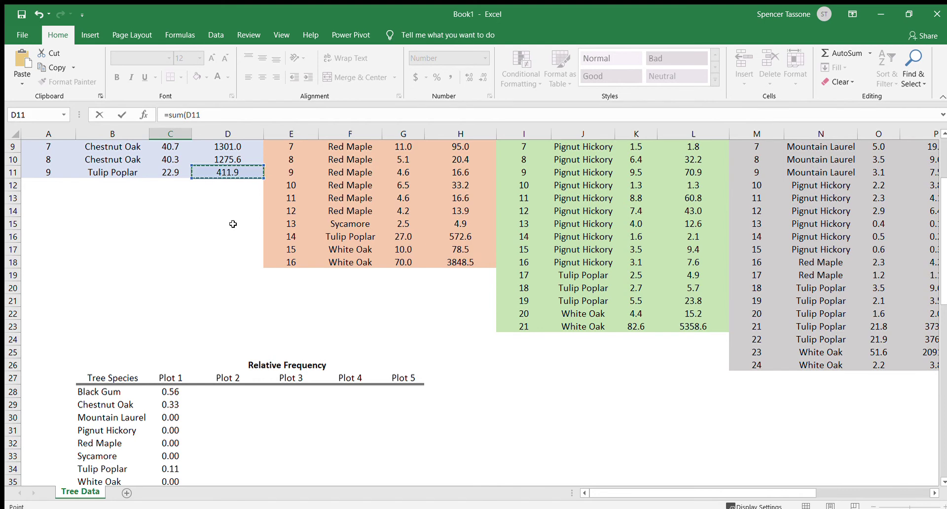
pyautogui.write(')/sum(')
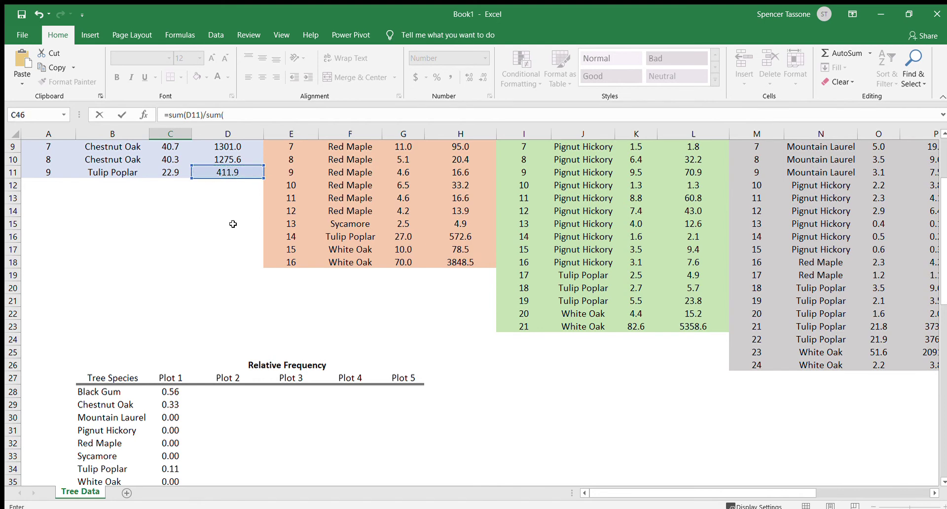
pyautogui.scroll(3, 232, 224)
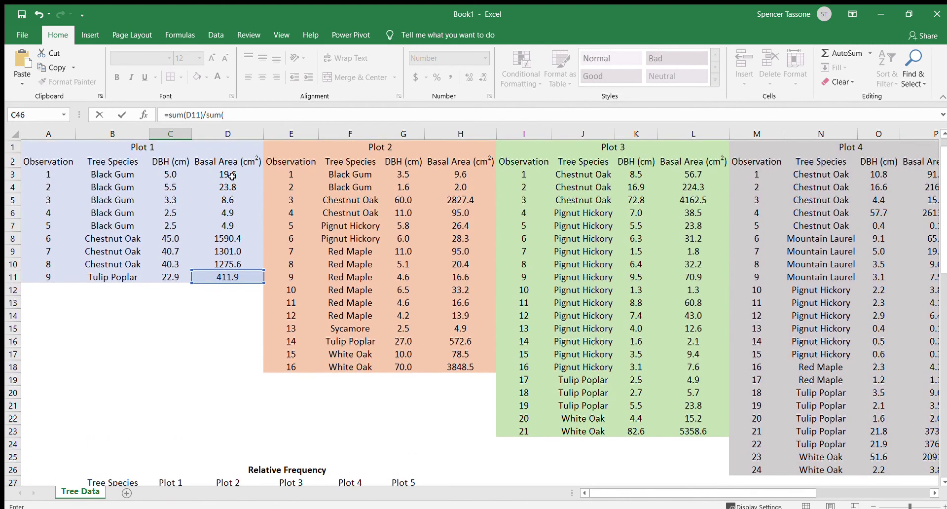
pyautogui.moveTo(227, 174); pyautogui.dragTo(226, 278)
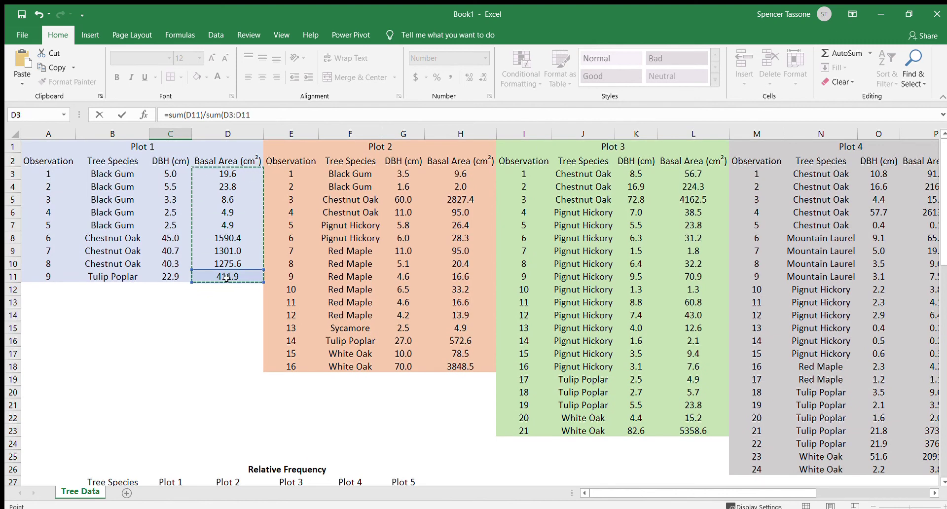
pyautogui.write(')')
pyautogui.press('Return')
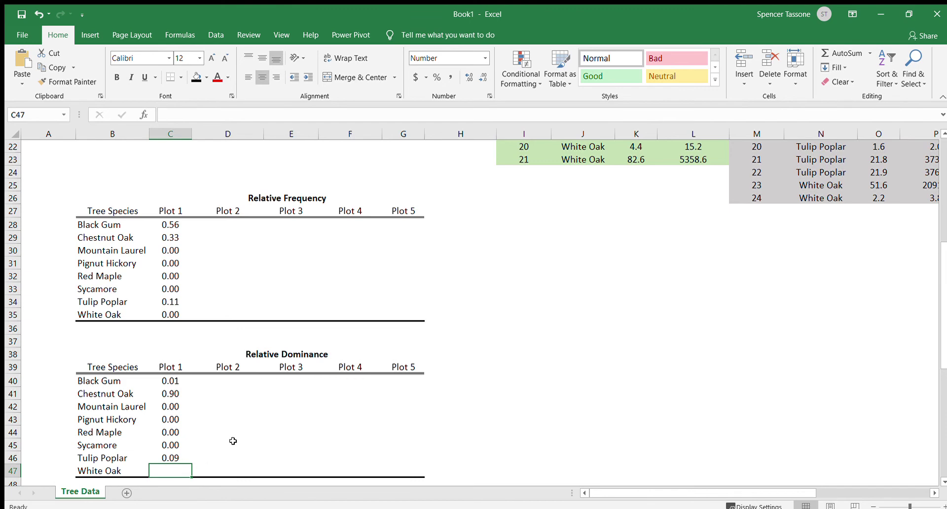
pyautogui.write('0')
pyautogui.press('Return')
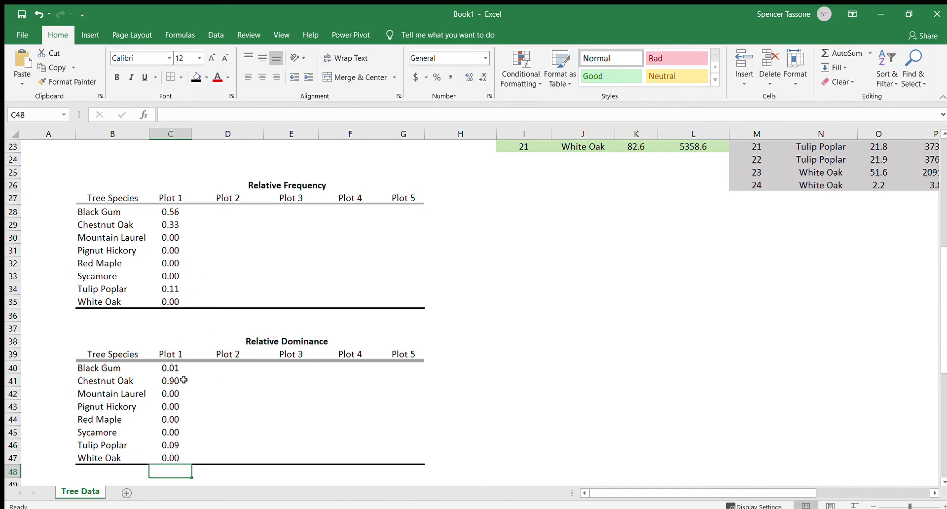
# Enter =C28+C40 in C52 as Black Gum's Plot 1 importance value, adding its relative frequency and relative dominance
pyautogui.scroll(-2, 184, 380)
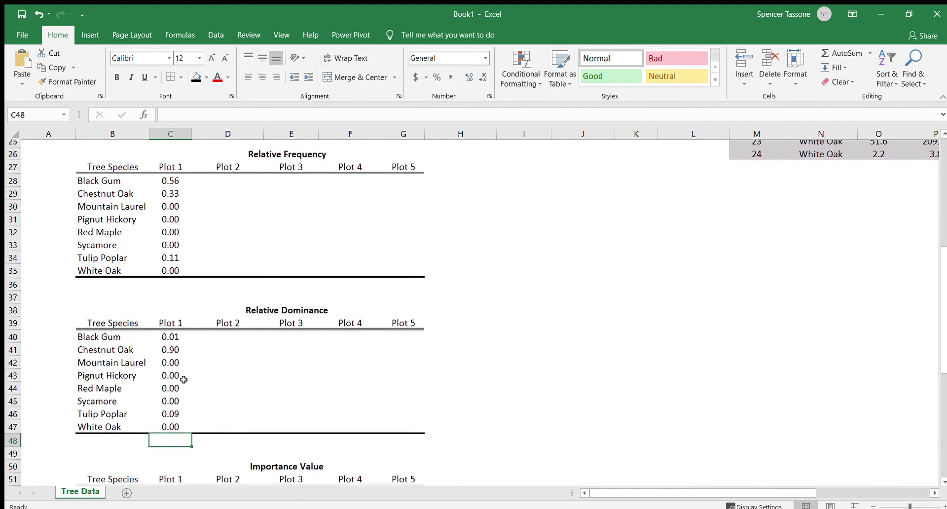
pyautogui.click(166, 457)
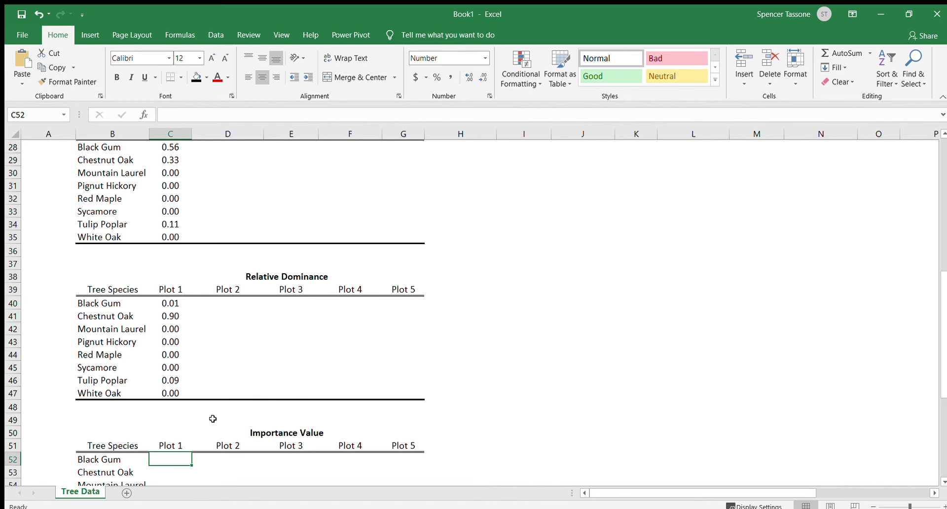
pyautogui.scroll(2, 213, 419)
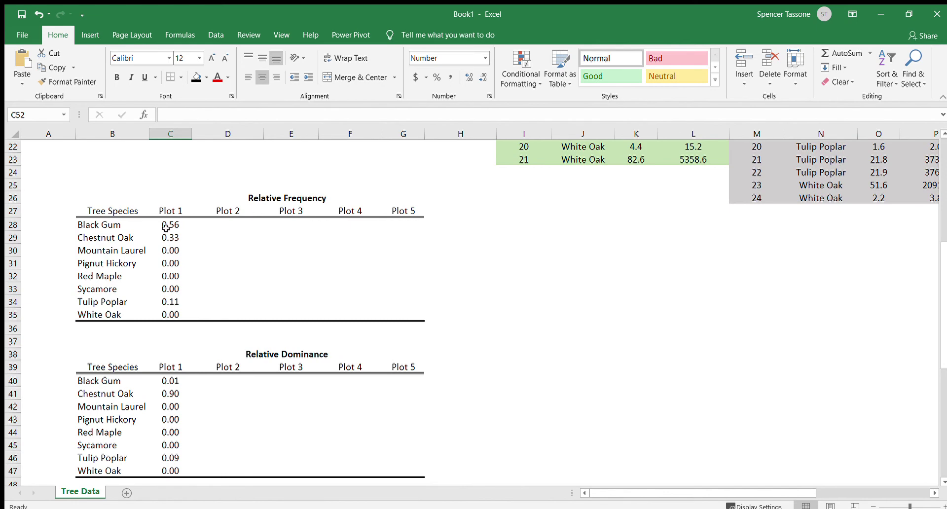
pyautogui.scroll(-2, 203, 355)
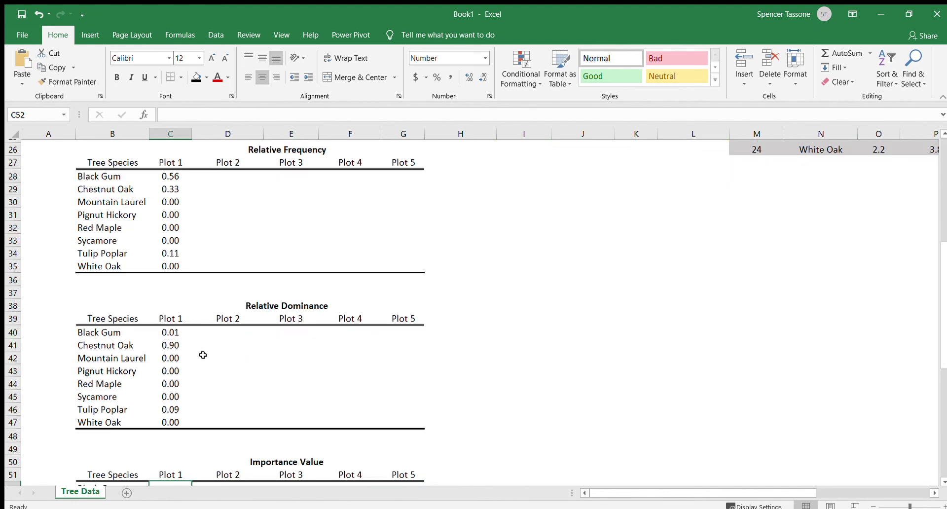
pyautogui.scroll(-3, 203, 355)
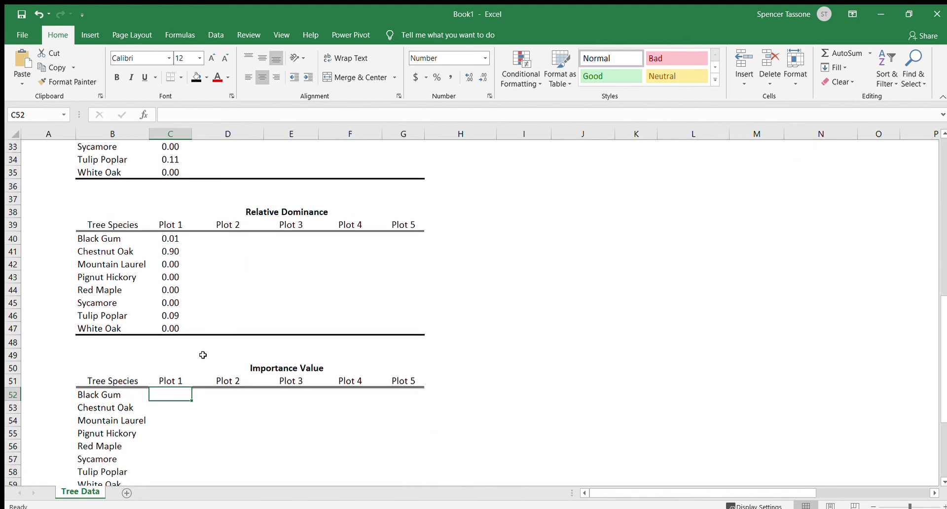
pyautogui.write('=')
pyautogui.scroll(3, 203, 355)
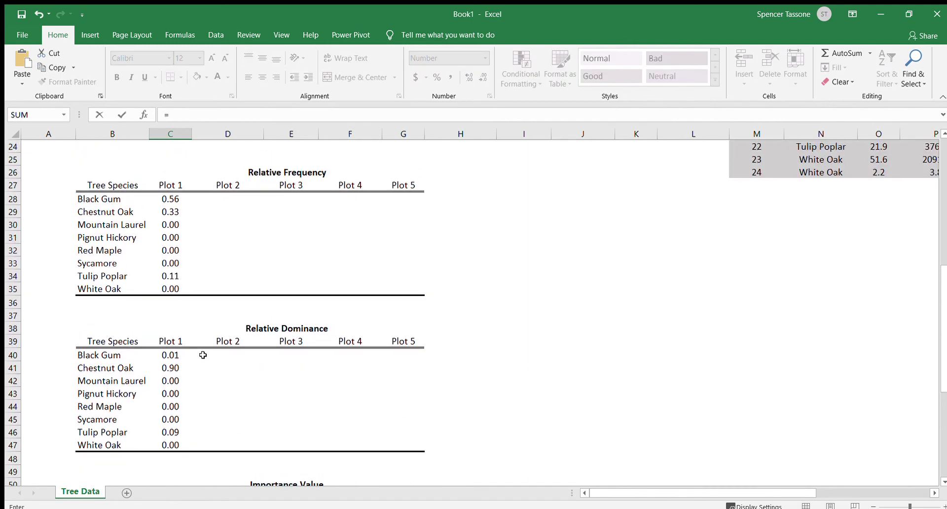
pyautogui.click(178, 198)
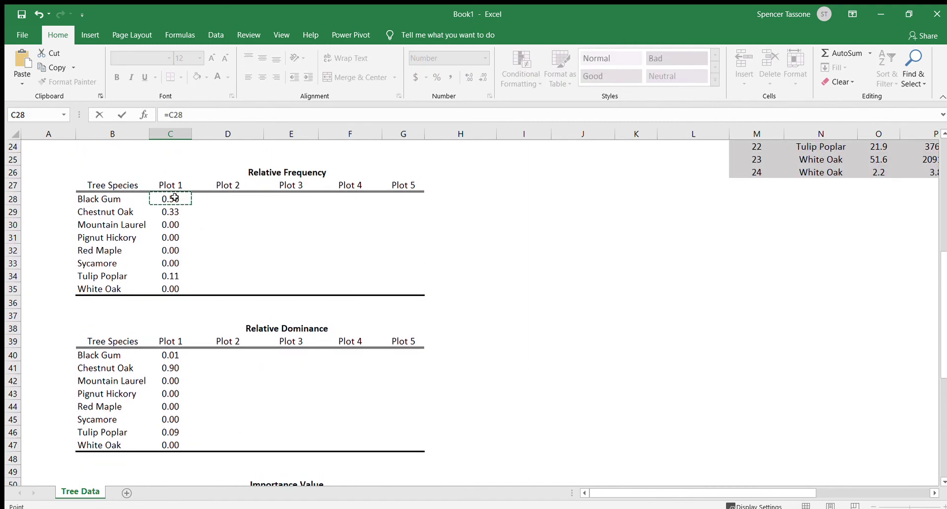
pyautogui.write('+')
pyautogui.click(173, 354)
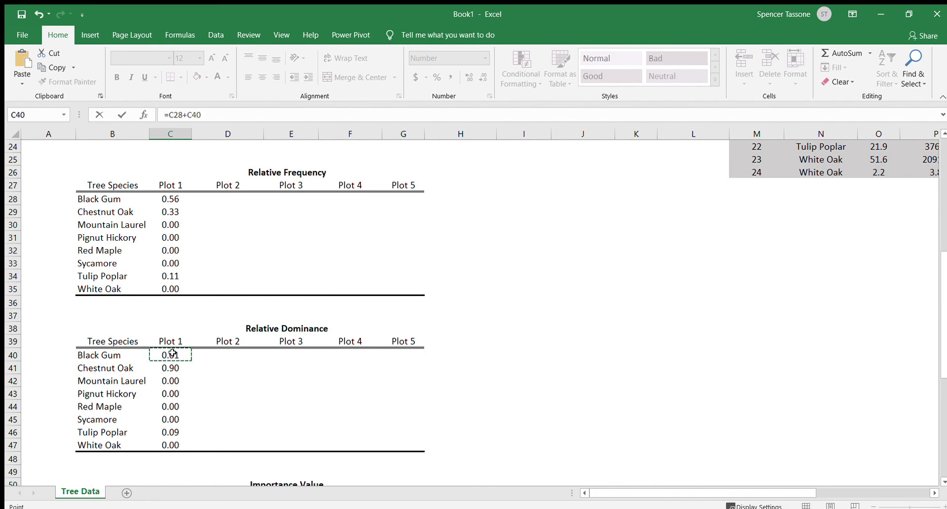
pyautogui.press('Return')
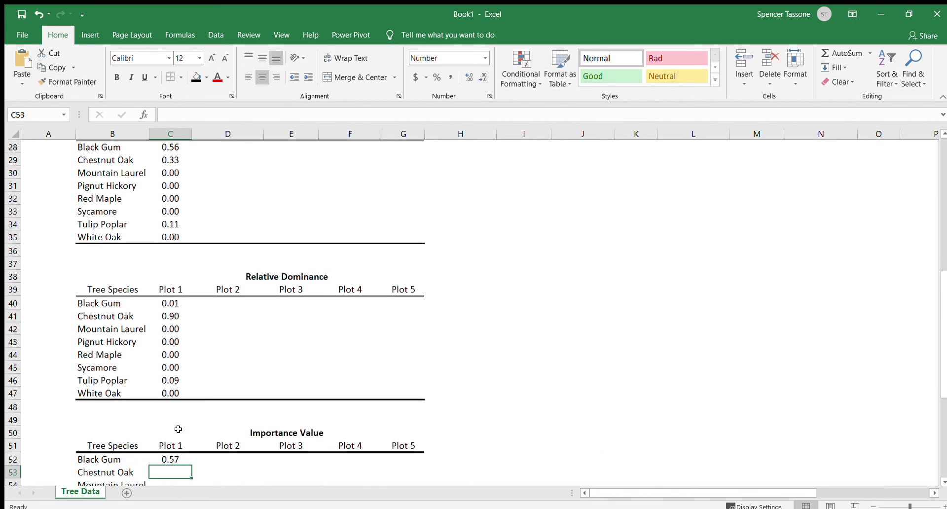
# Fill the Plot 1 importance value formula from C52 down to C59 for the remaining tree species
pyautogui.scroll(-1, 177, 424)
pyautogui.scroll(-2, 177, 427)
pyautogui.click(170, 355)
pyautogui.moveTo(190, 360); pyautogui.dragTo(183, 452)
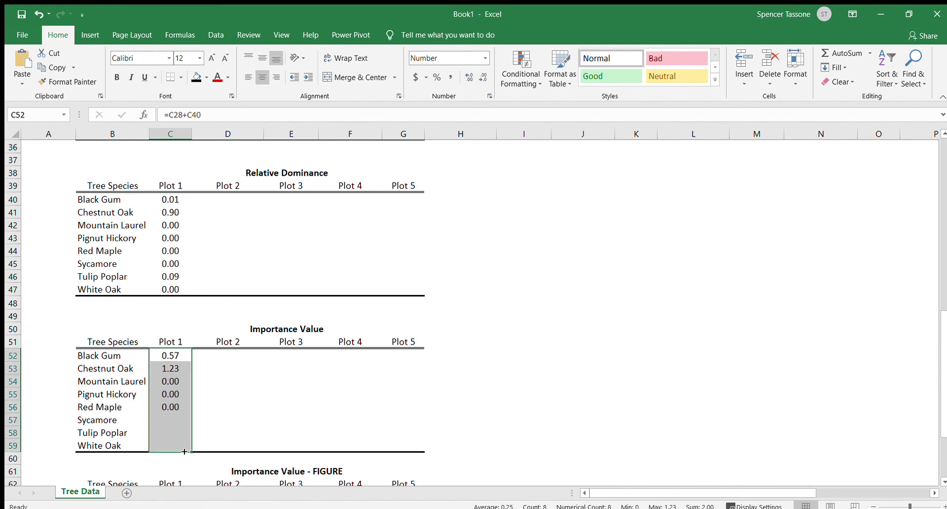
# Check which relative frequency and relative dominance cells the Chestnut Oak importance value formula in C53 references
pyautogui.click(168, 370)
pyautogui.press('F2')
pyautogui.scroll(6, 190, 197)
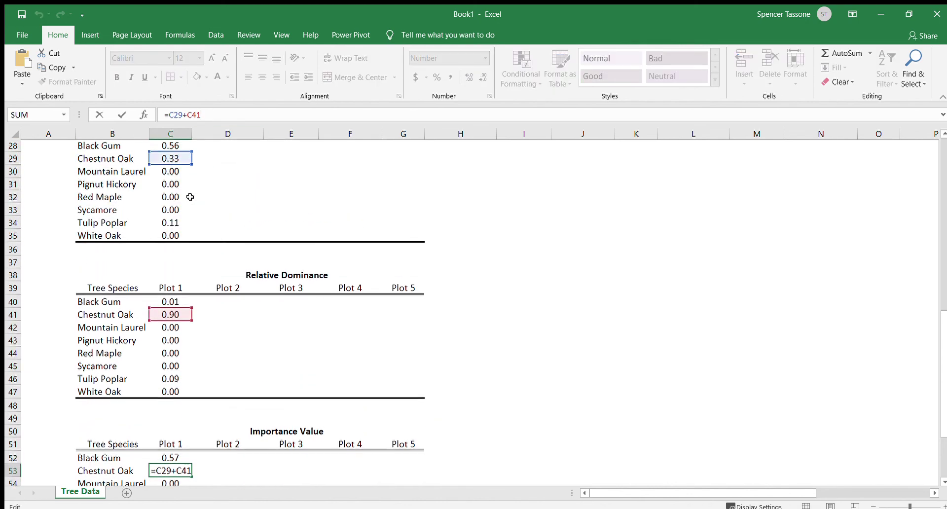
pyautogui.scroll(-5, 170, 246)
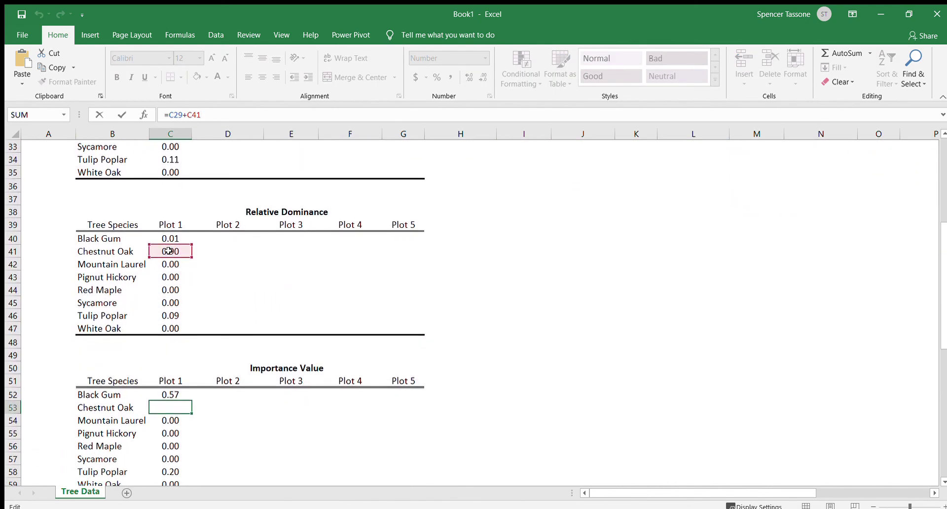
pyautogui.click(161, 436)
pyautogui.scroll(-1, 162, 436)
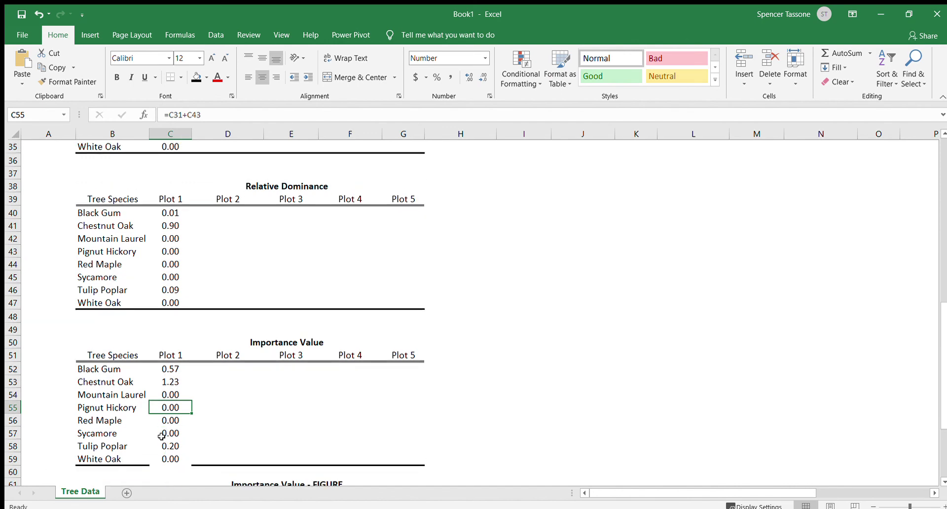
pyautogui.scroll(3, 185, 218)
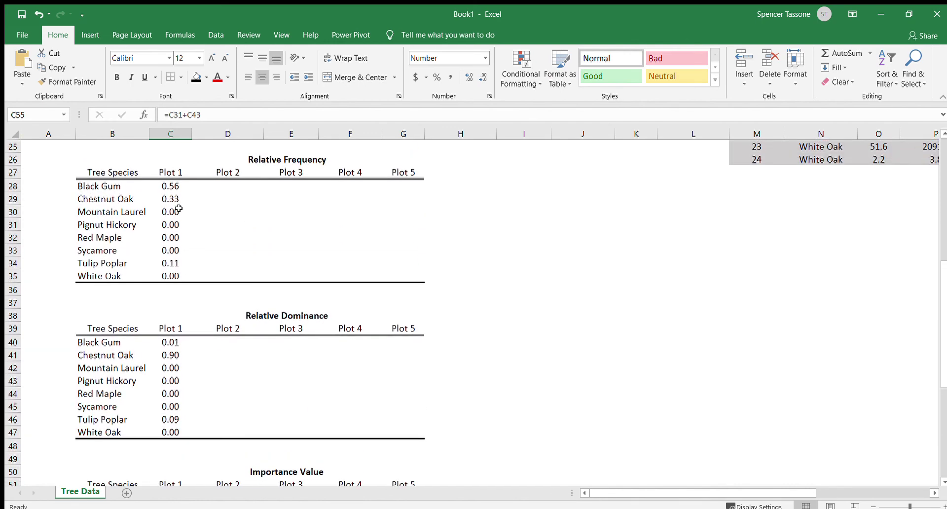
pyautogui.scroll(-3, 168, 373)
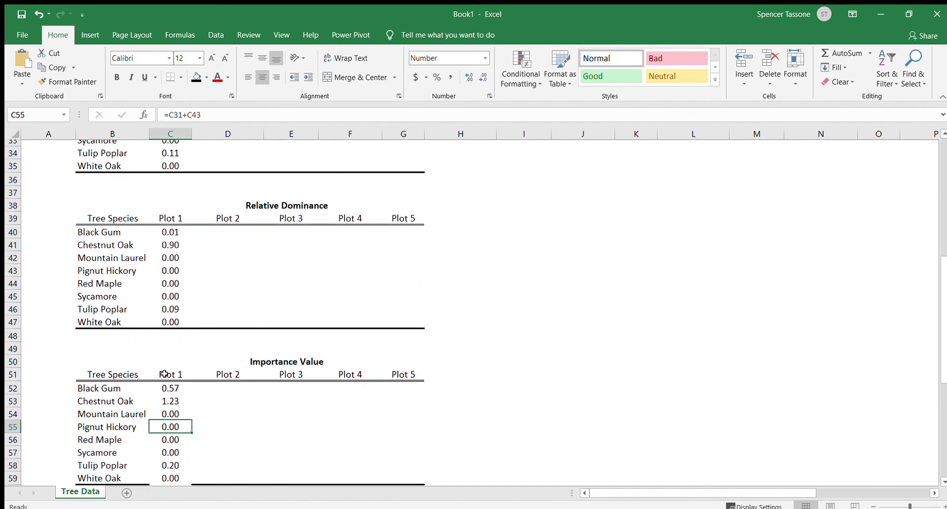
pyautogui.scroll(-2, 176, 450)
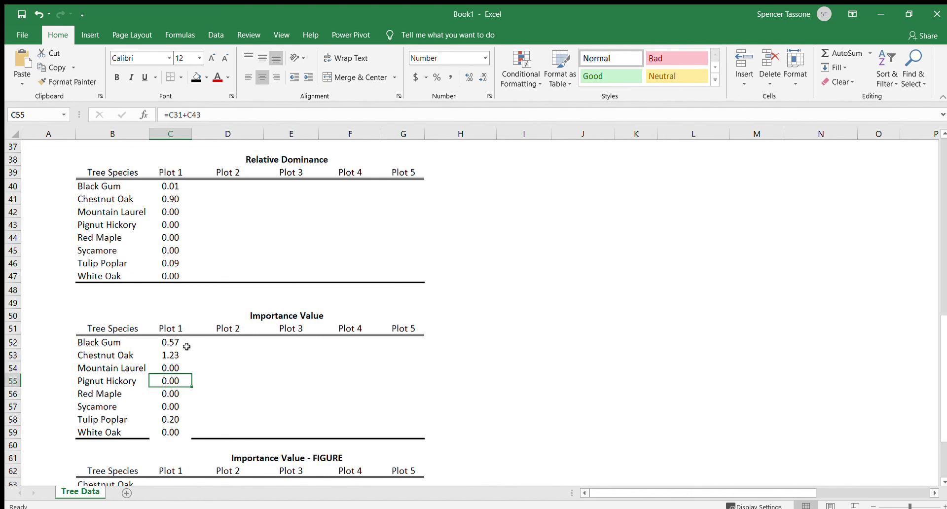
pyautogui.scroll(1, 187, 345)
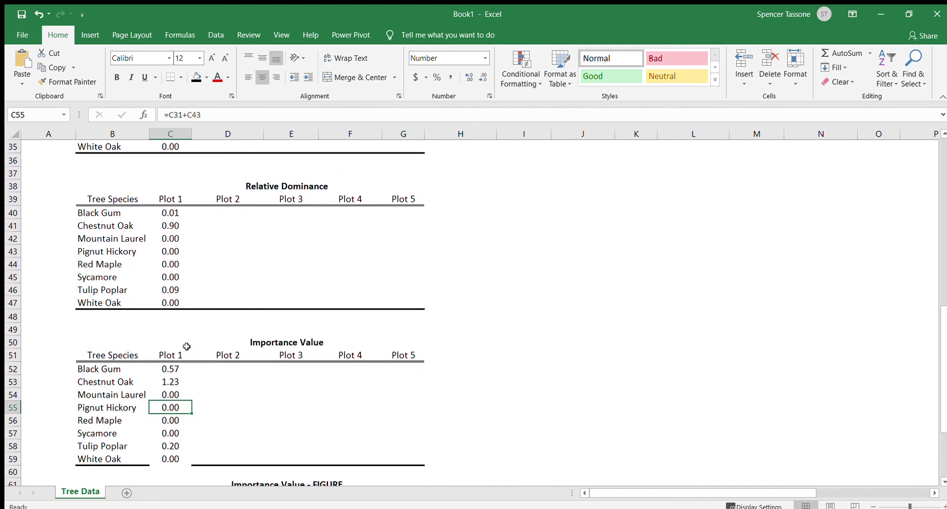
pyautogui.scroll(3, 257, 300)
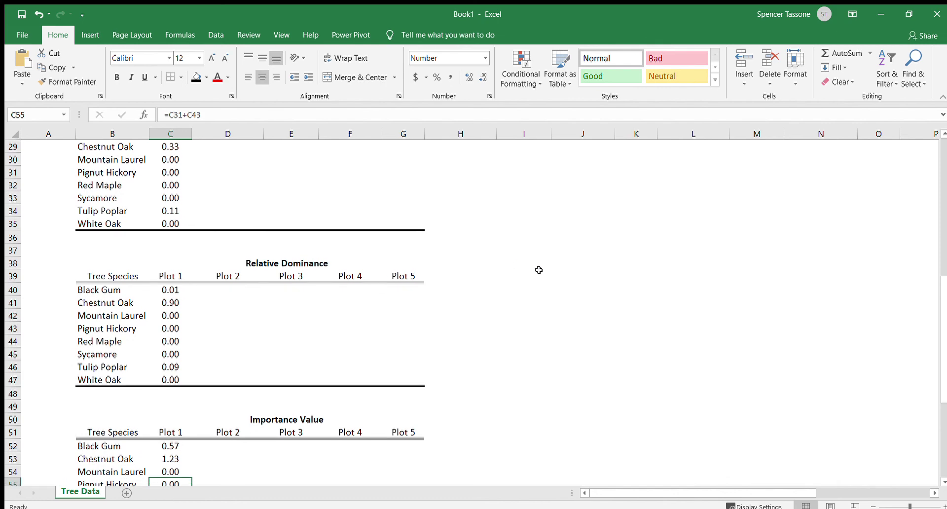
pyautogui.scroll(-1, 483, 302)
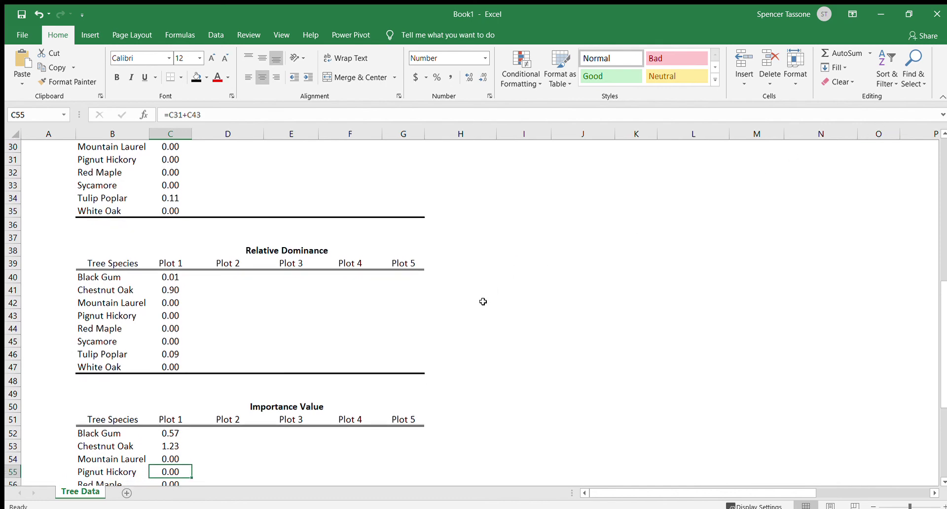
pyautogui.scroll(2, 483, 301)
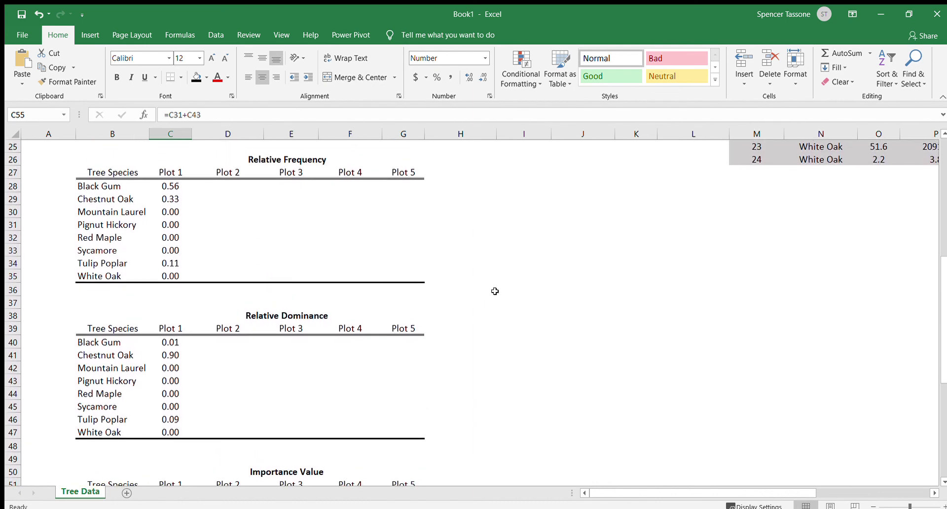